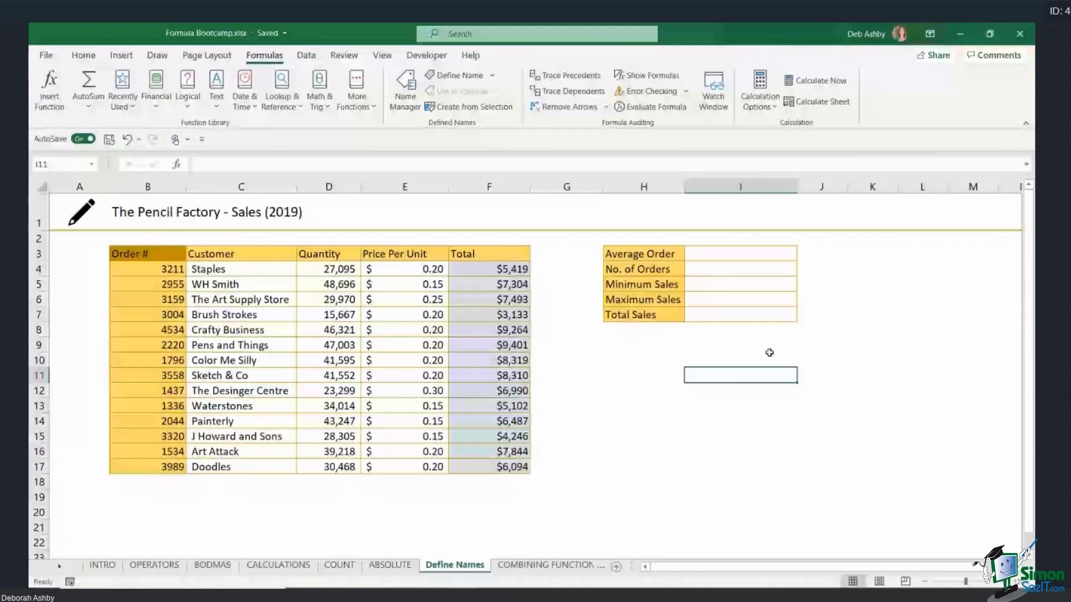
Inspect the formulas in the first Total cells F3 and F4 without changing them.
key("Right")
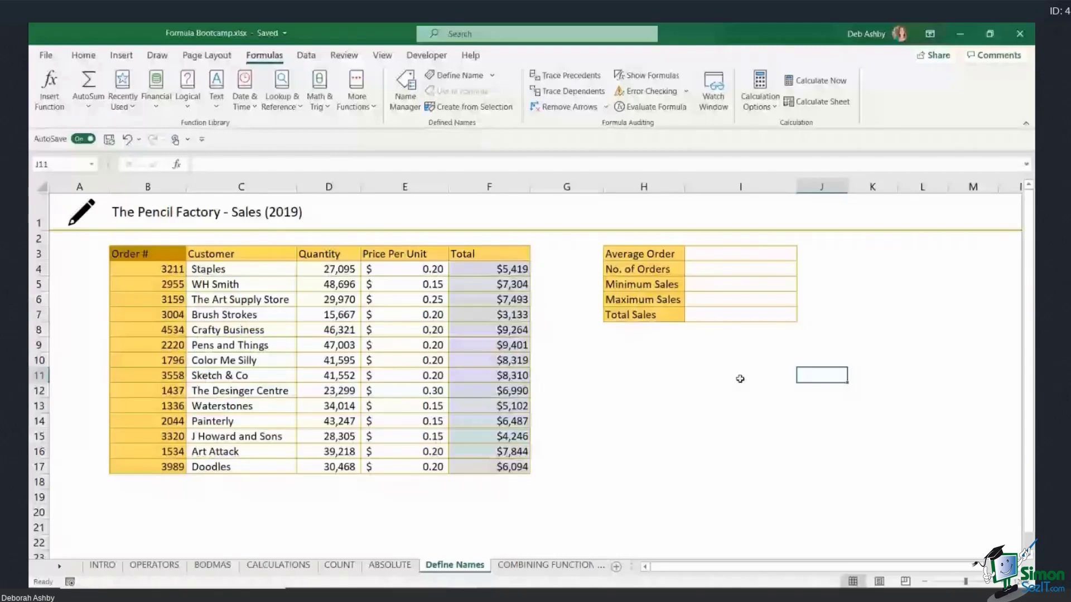
left_click(641, 373)
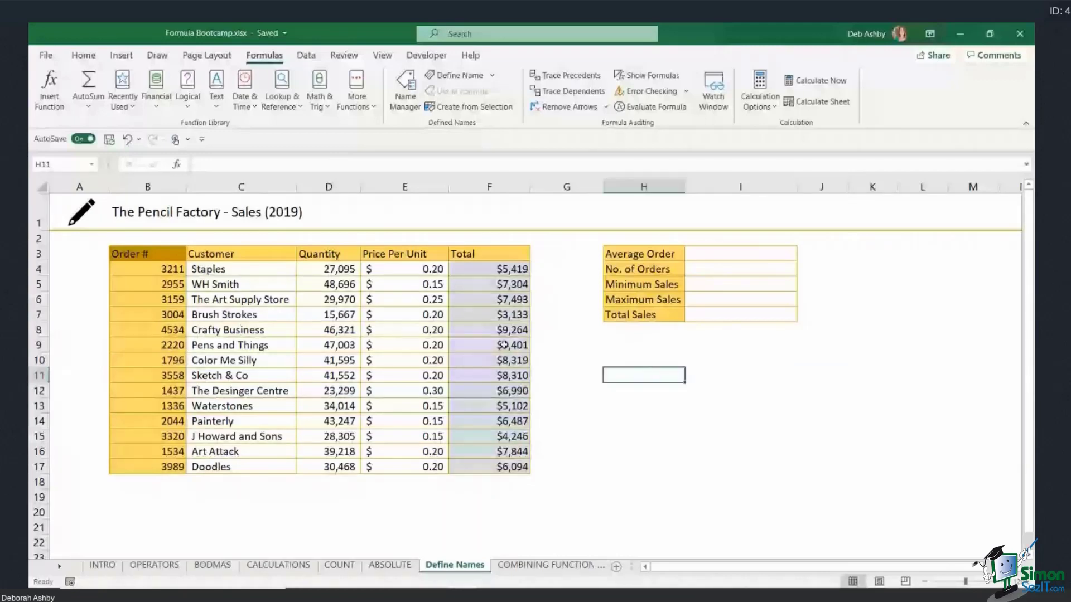
left_click(494, 270)
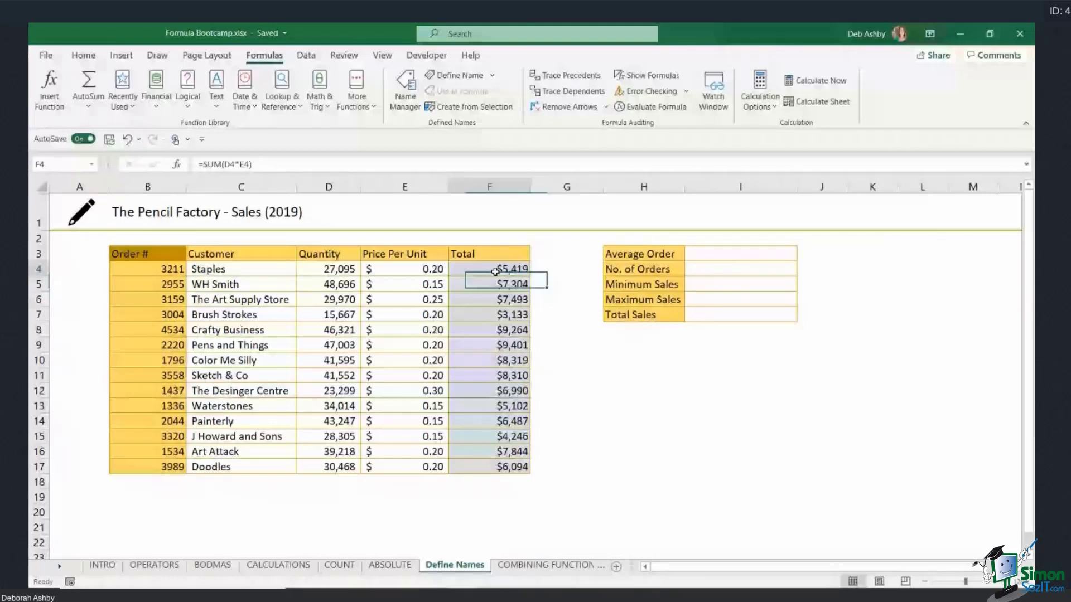
left_click(497, 271)
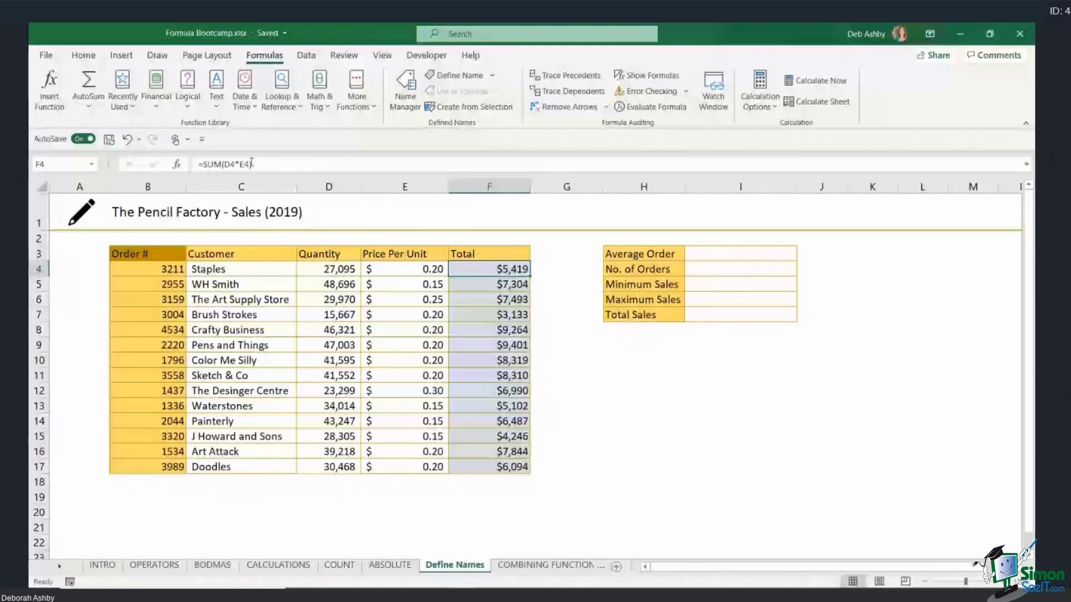
triple_click(252, 162)
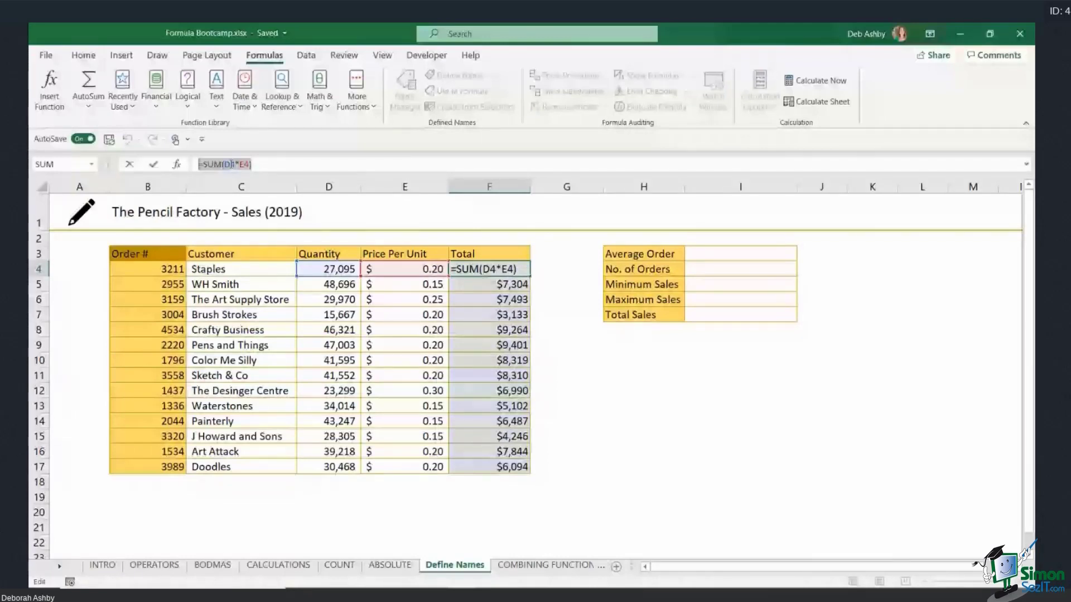
left_click(644, 360)
Look over the table by selecting the Order #, Customer, Quantity and Total columns.
left_click(729, 254)
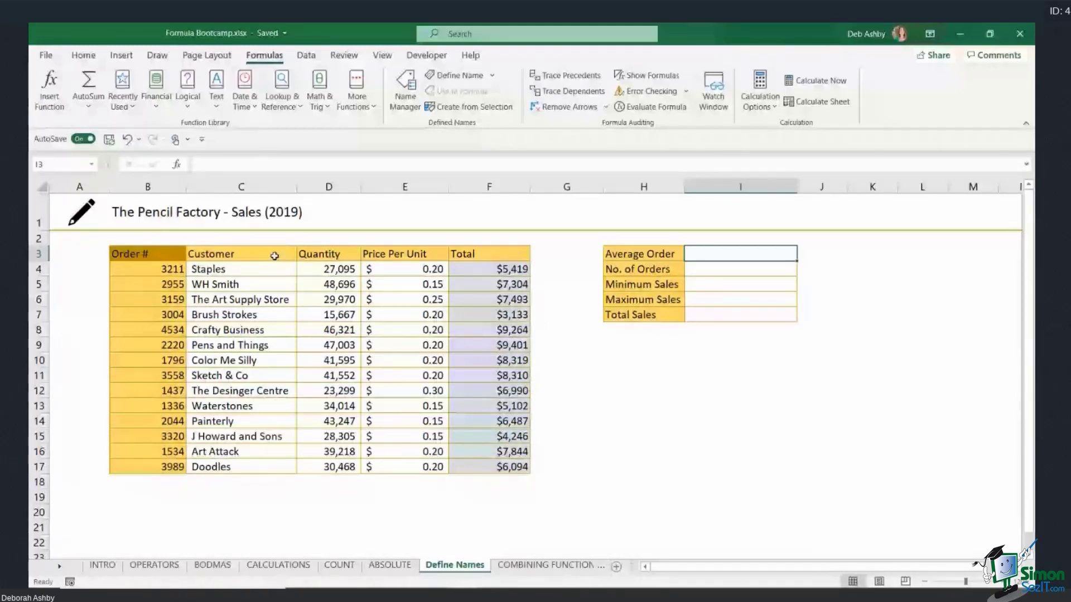
left_click(231, 284)
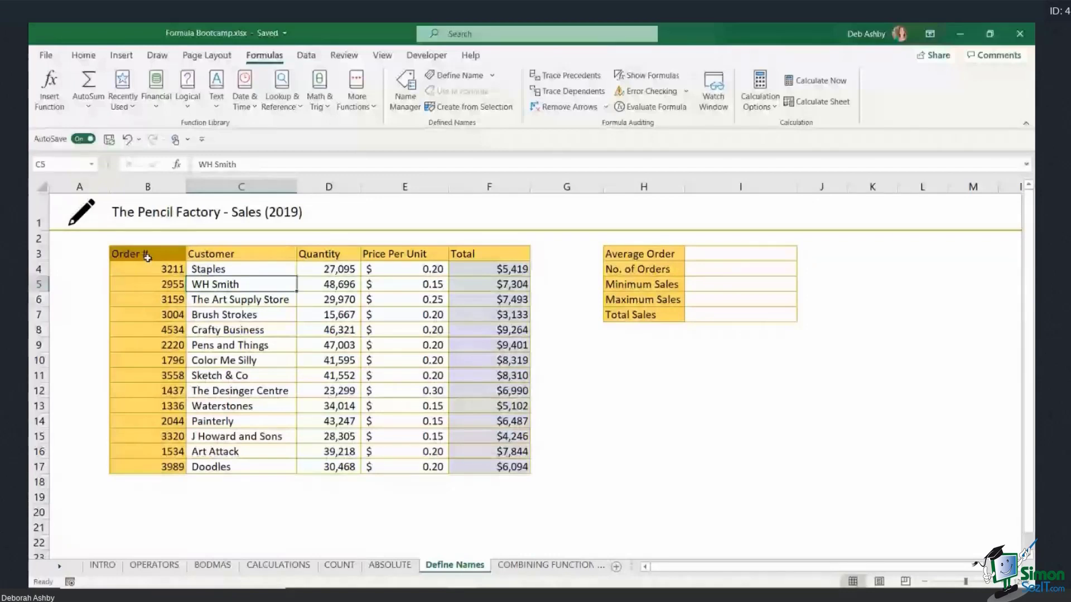
left_click_drag(147, 257, 131, 292)
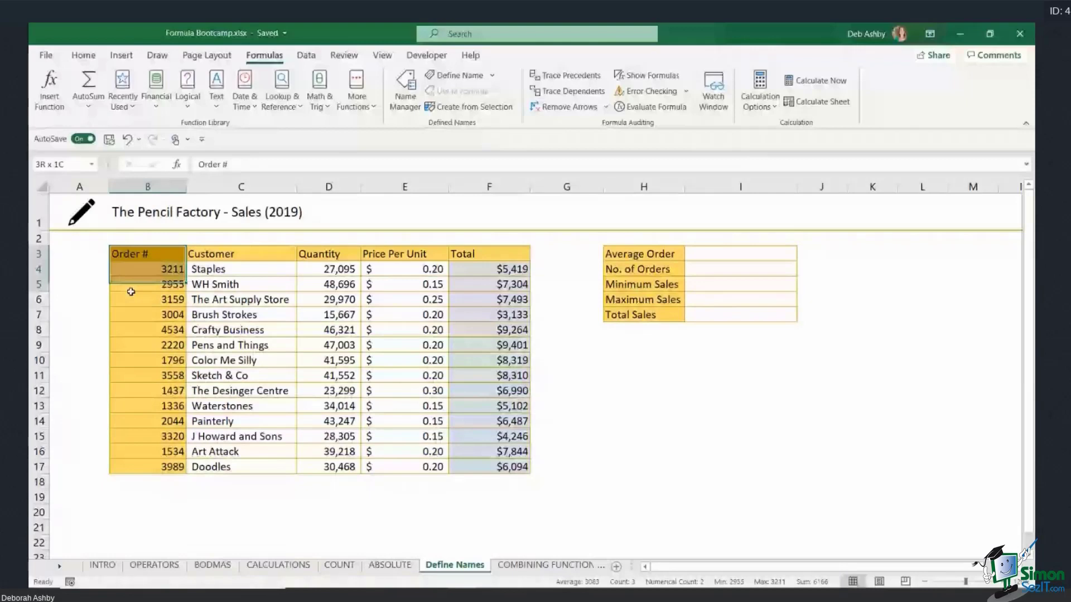
left_click(240, 256)
key("ctrl+shift+Down")
left_click(325, 261)
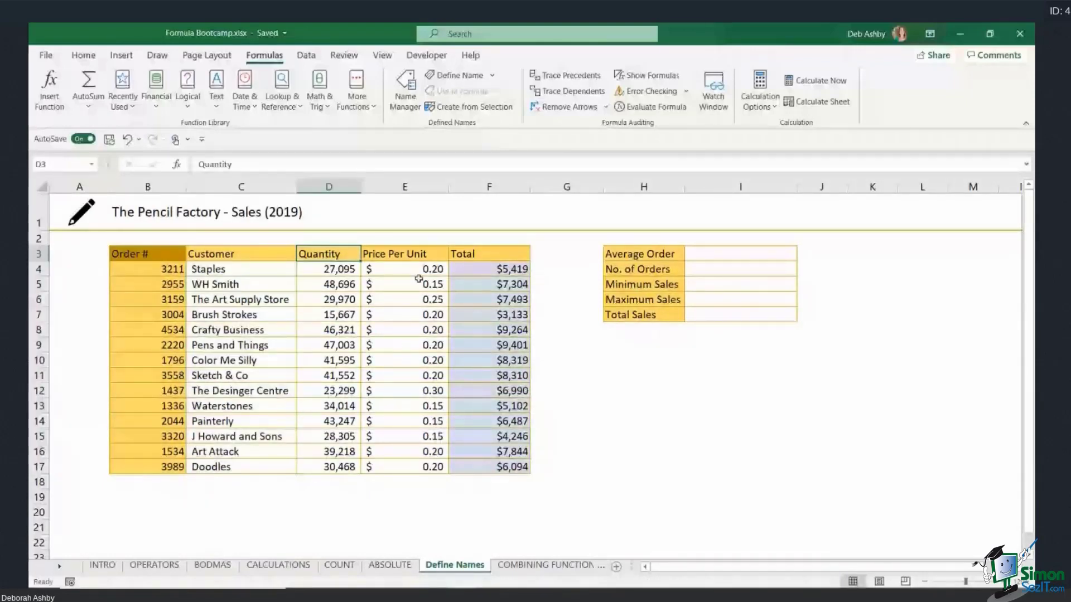
left_click(489, 256)
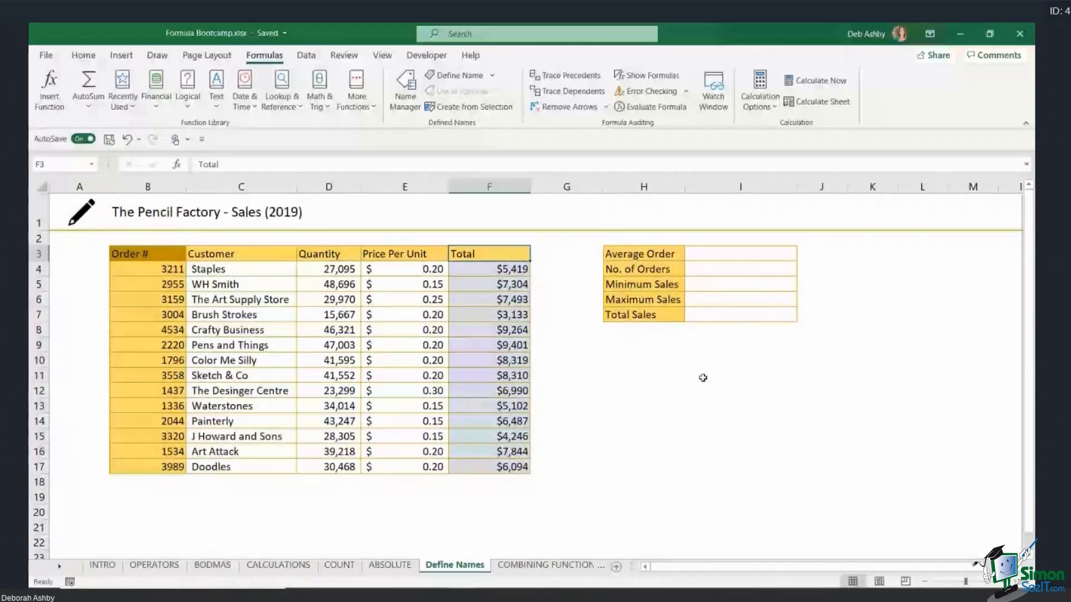
left_click(712, 255)
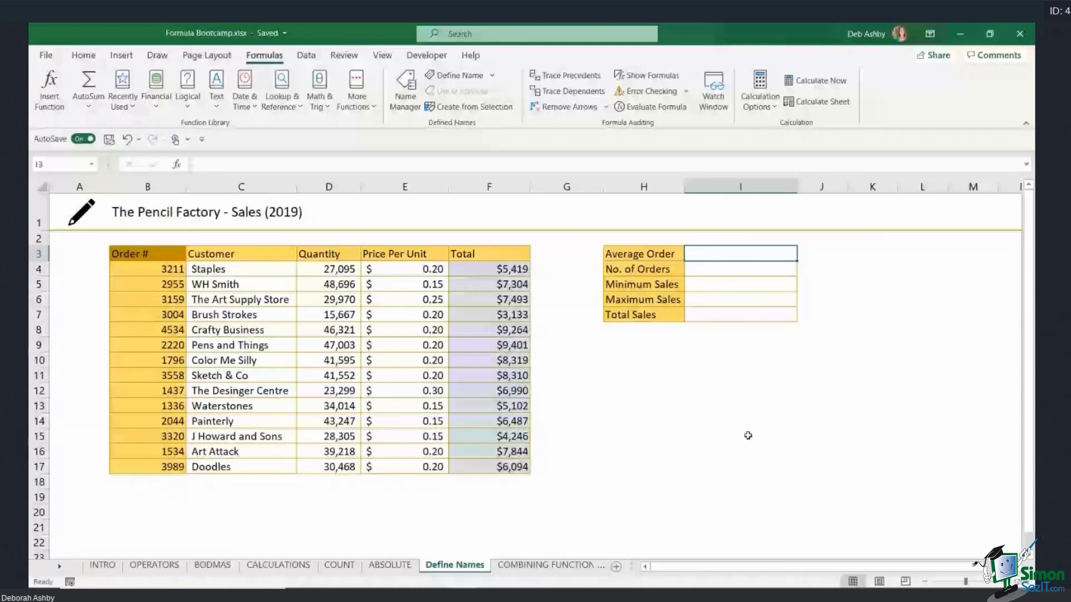
Try =AVERAGE(F4:F17) in Average Order cell I3, then clear it again.
type("=AVERAGE(")
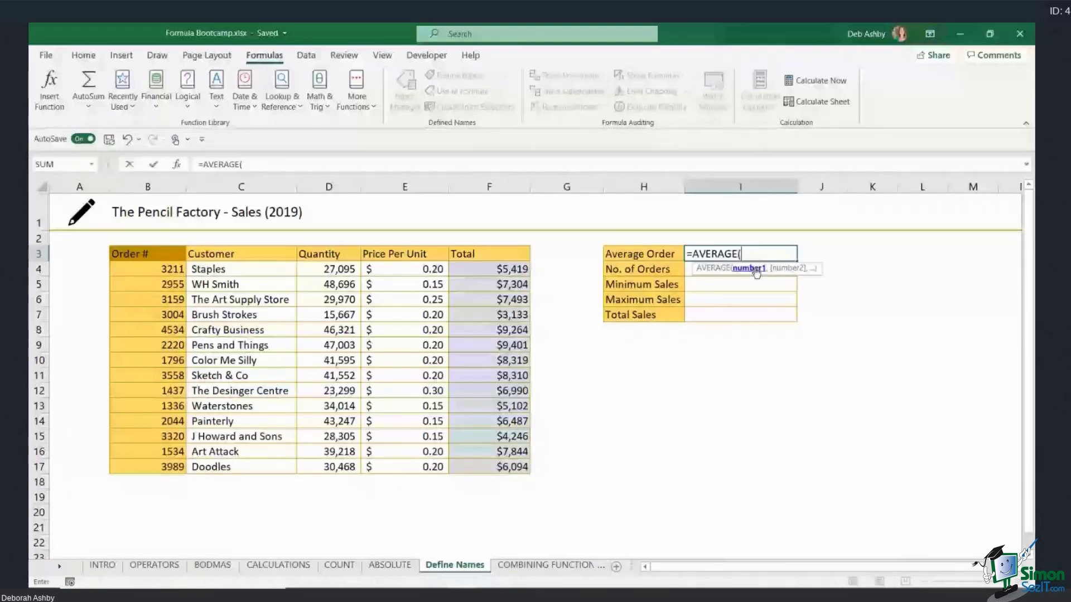
left_click_drag(502, 269, 502, 467)
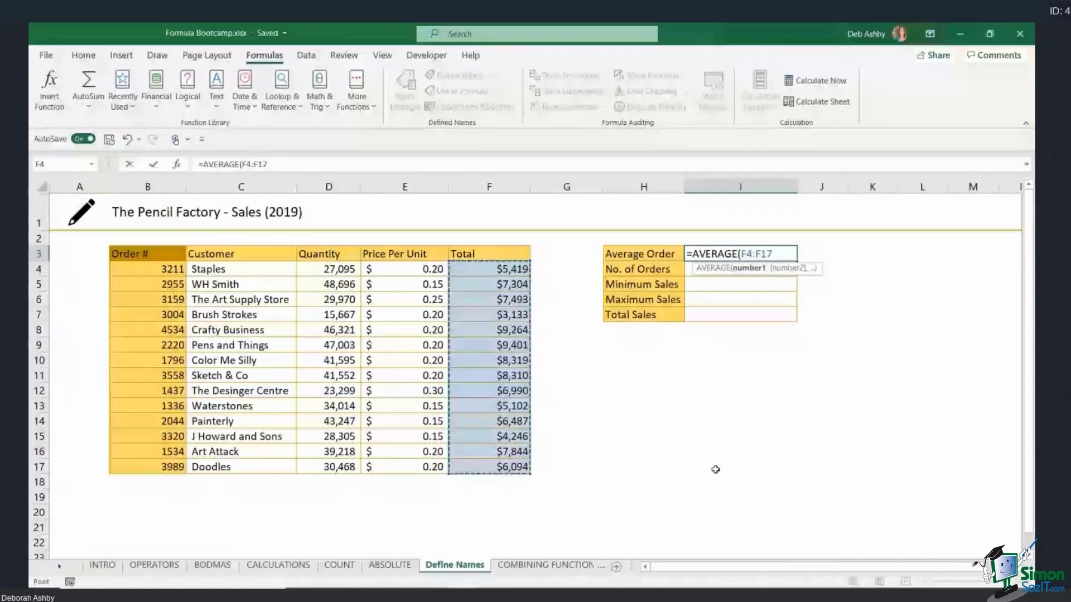
key("Return")
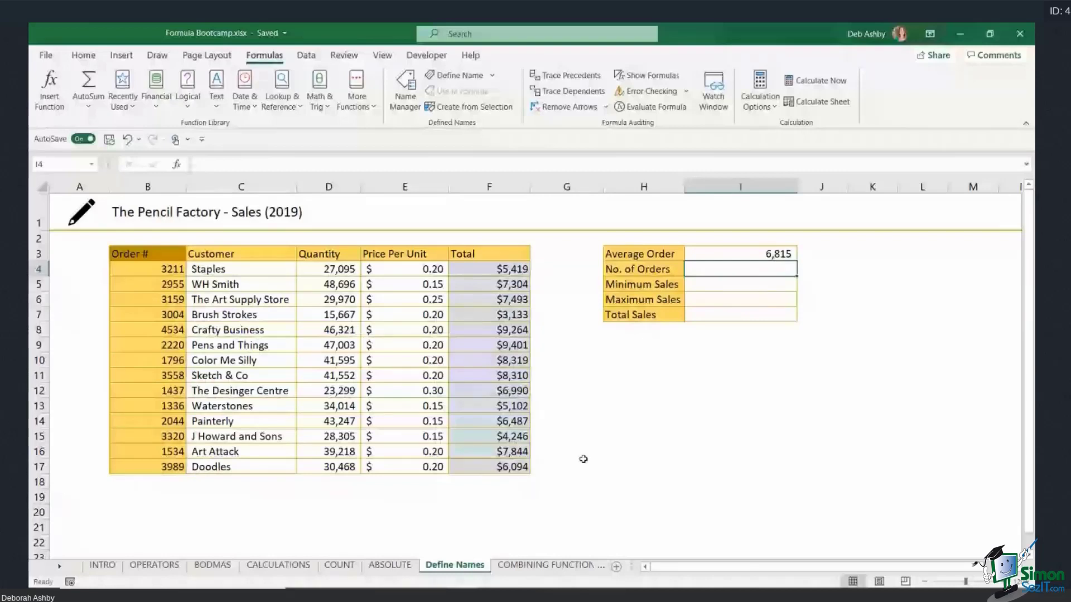
left_click(753, 253)
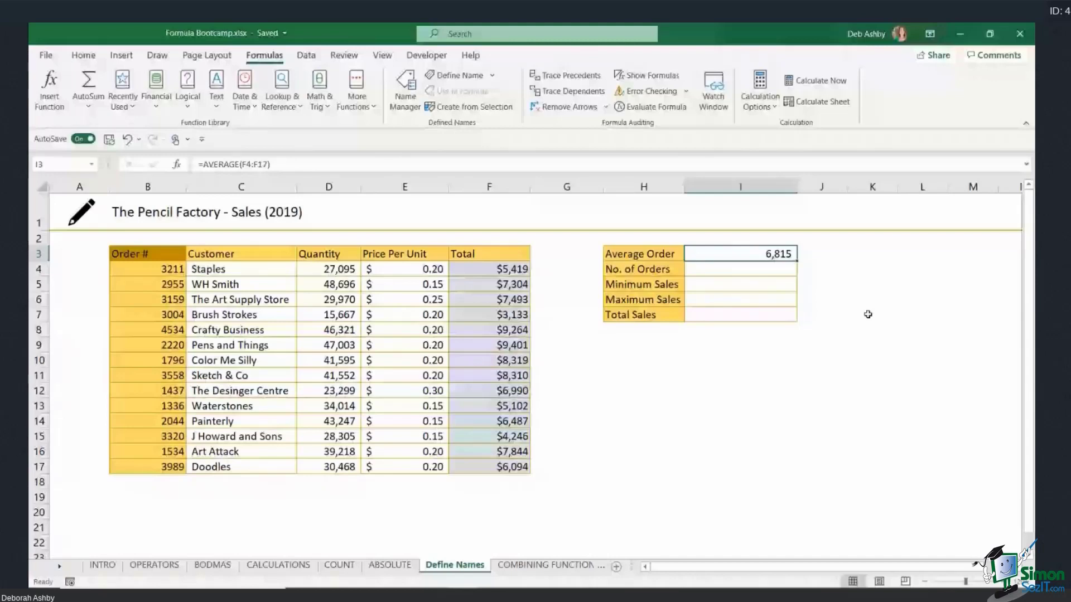
key("Delete")
Name the Total column F3:F17 'Total' from its top-row header.
left_click(483, 280)
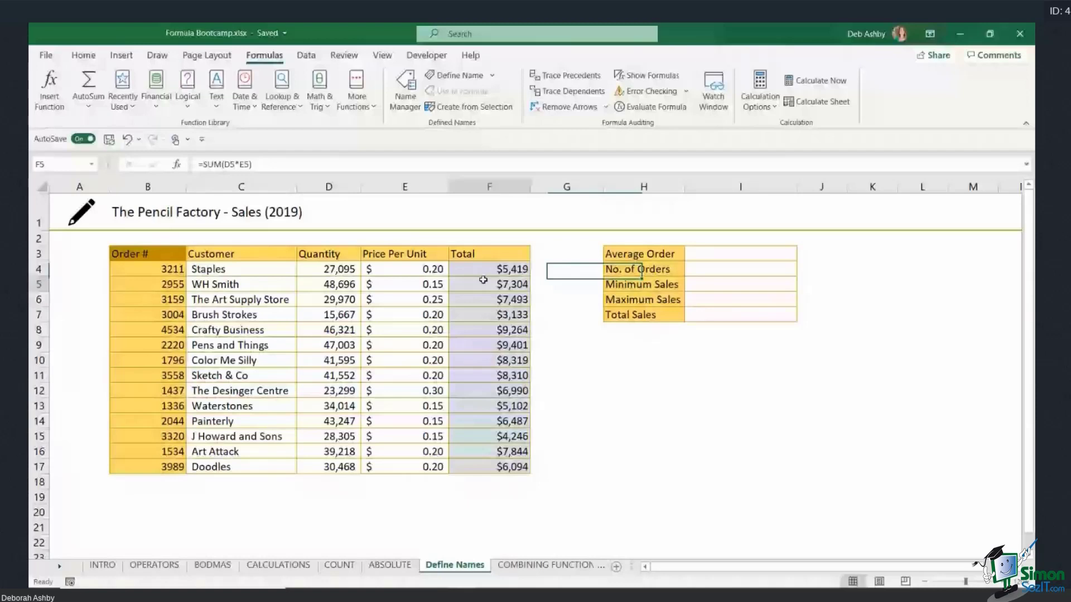
left_click_drag(488, 254, 490, 459)
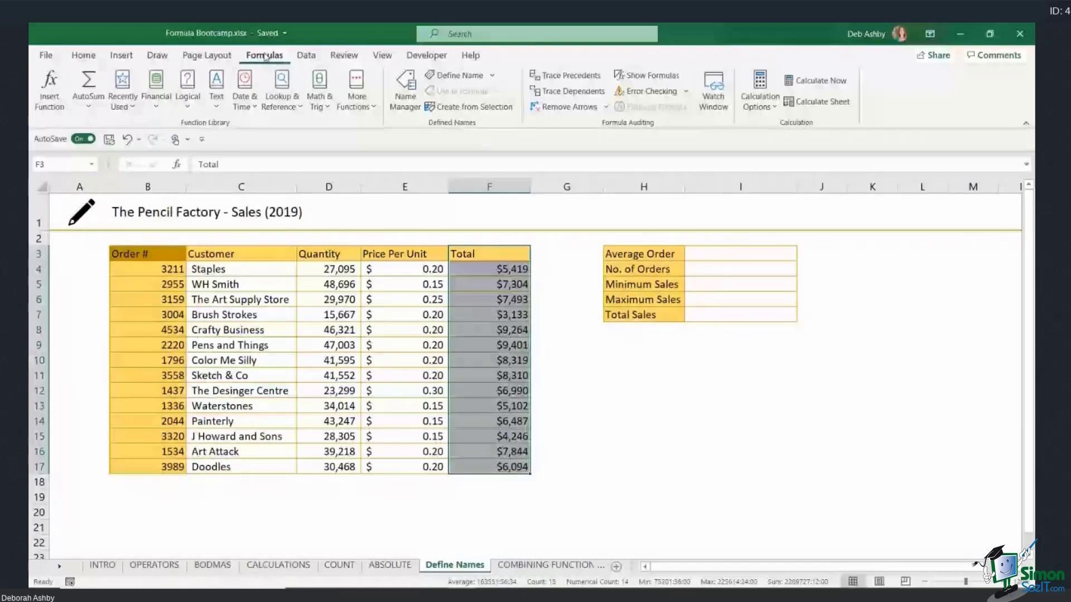
left_click(485, 113)
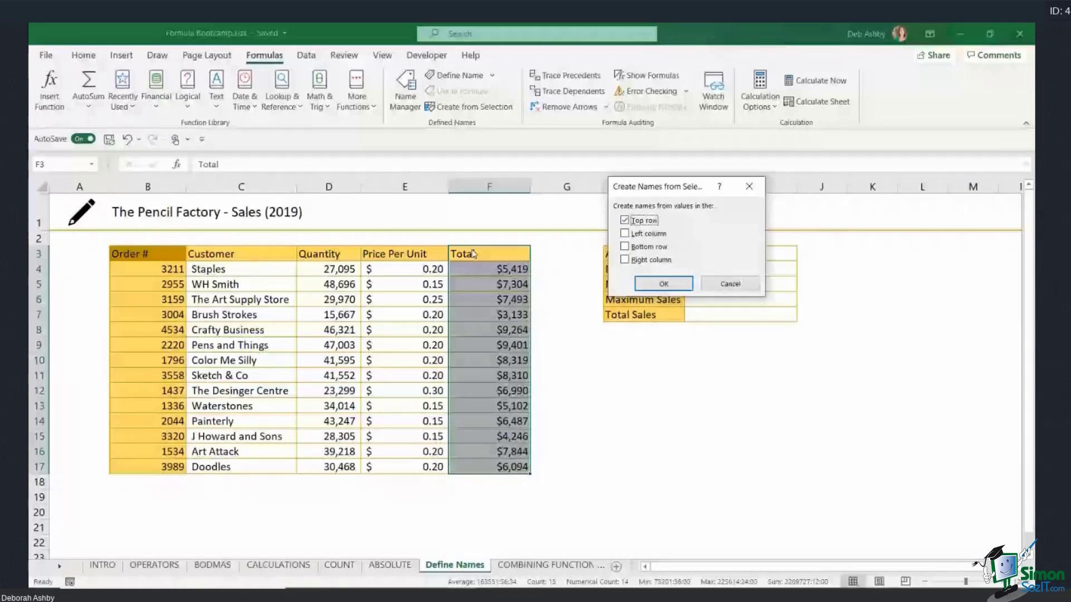
left_click(663, 283)
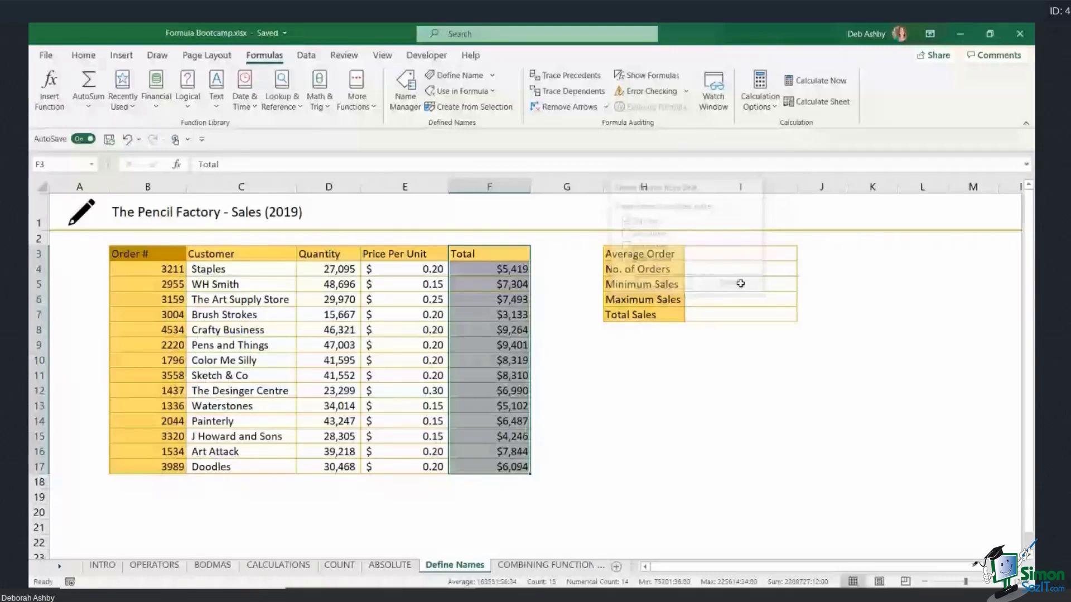
left_click(873, 362)
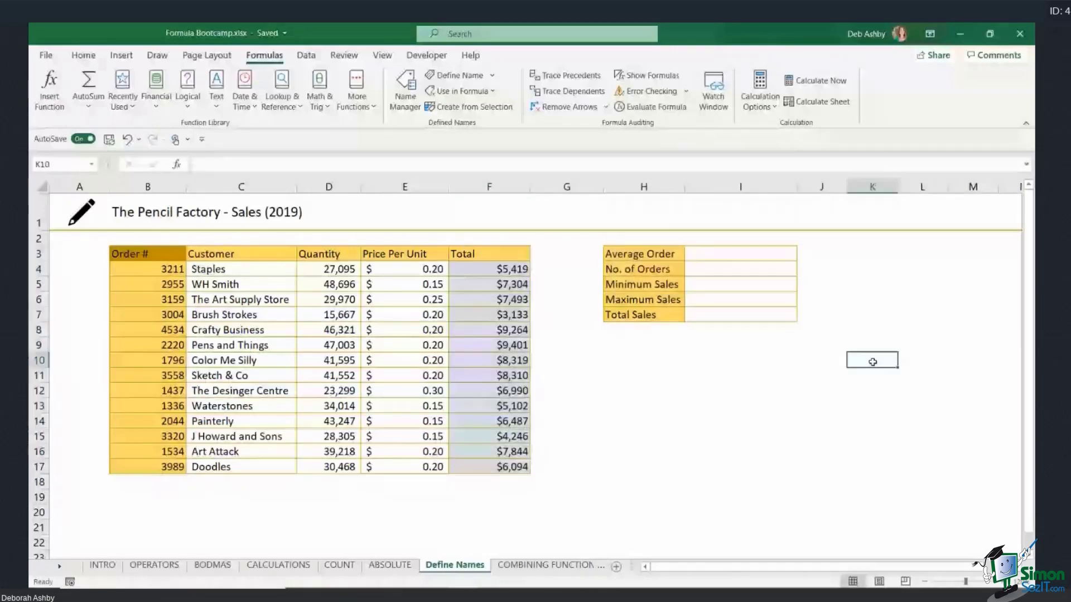
left_click(91, 164)
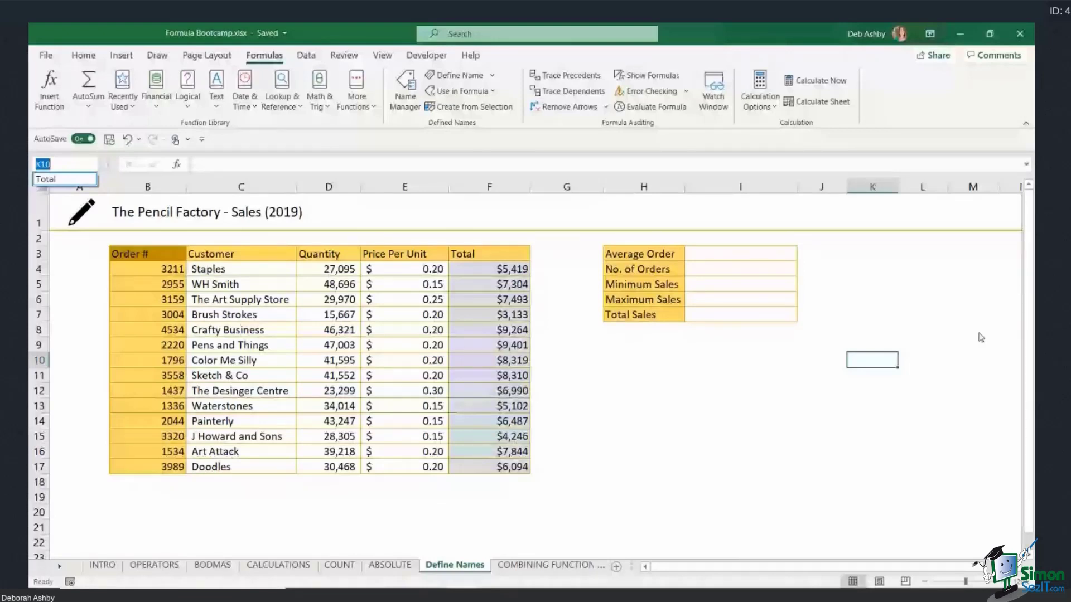
left_click(1009, 390)
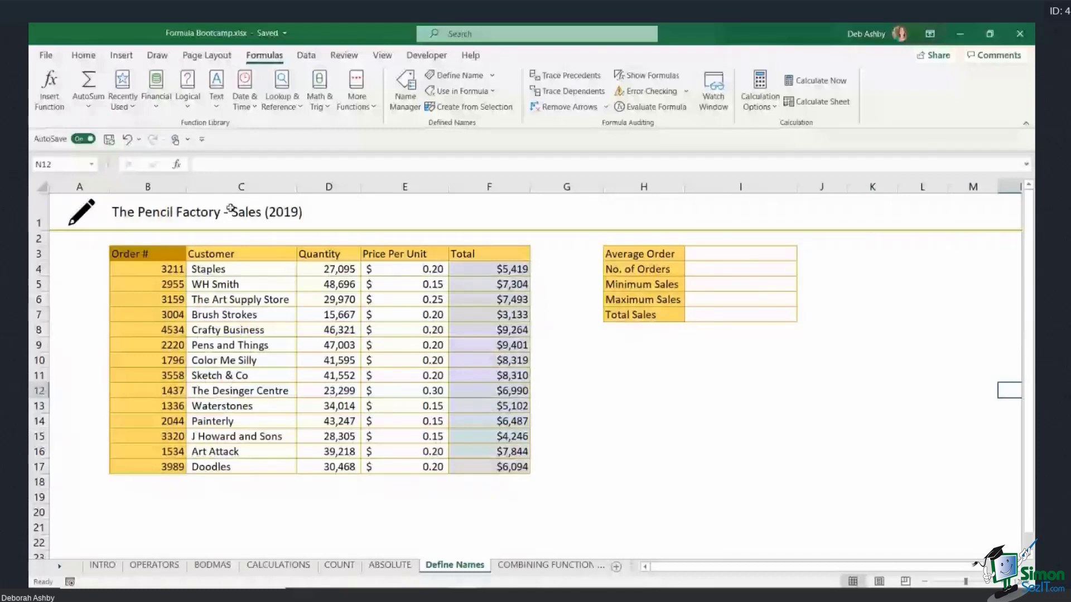
left_click(91, 164)
left_click(63, 176)
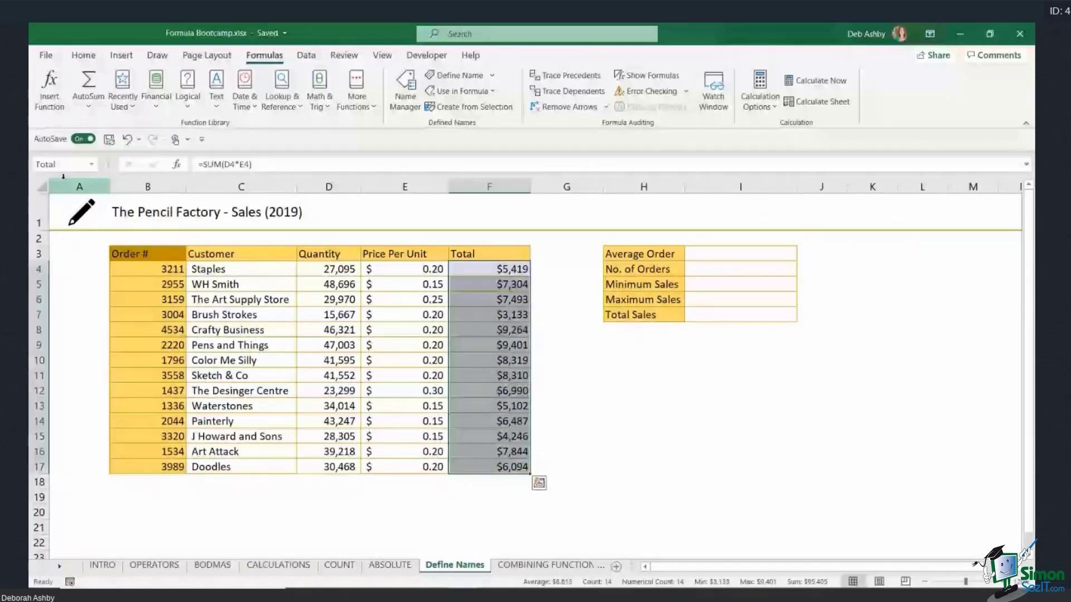
left_click(868, 425)
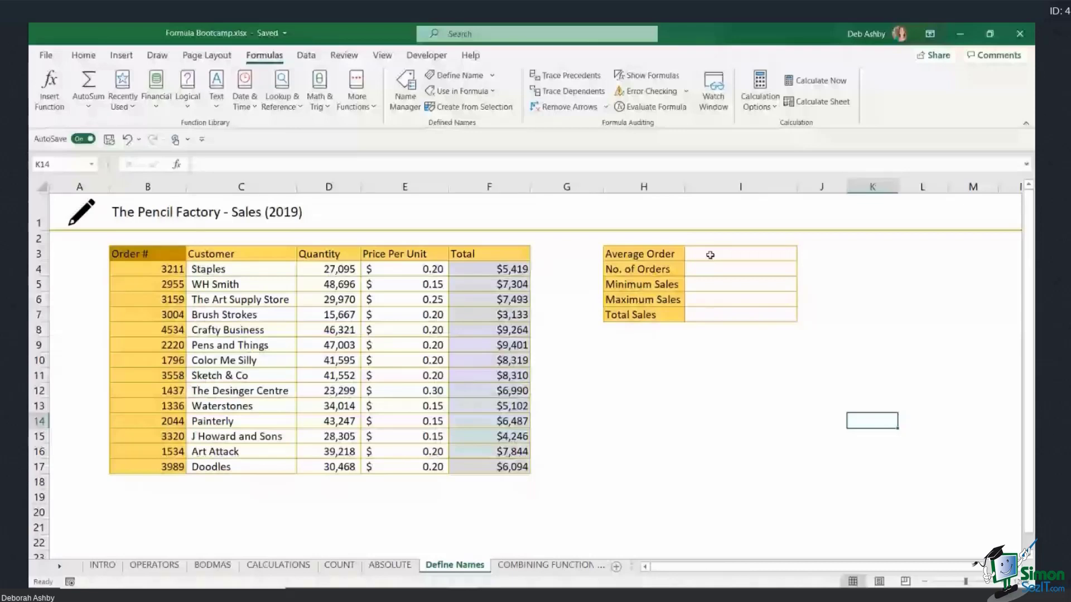
left_click(710, 255)
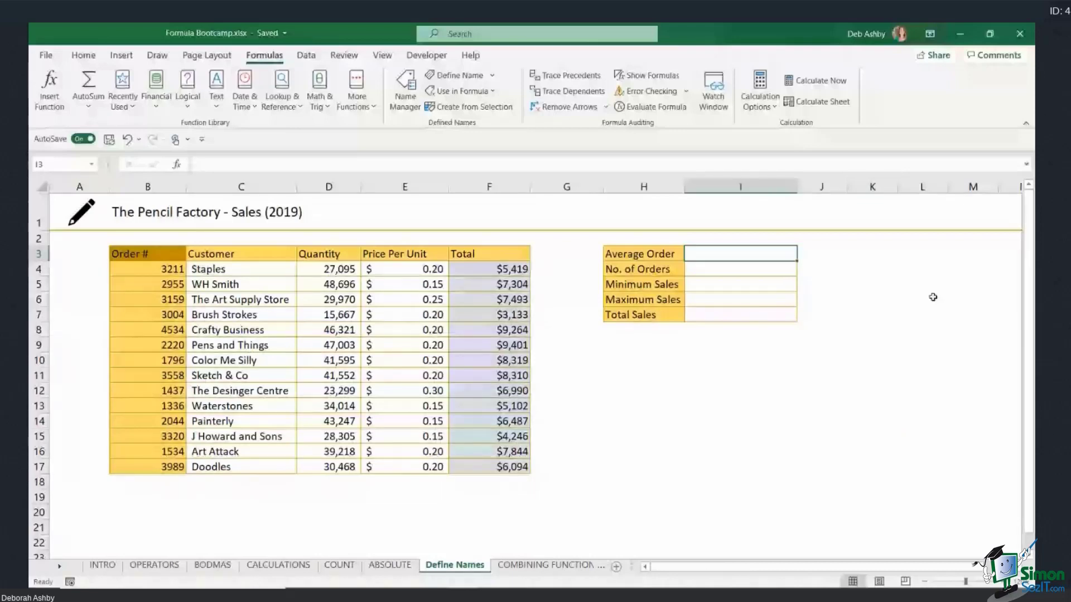
Enter =AVERAGE(Total) in Average Order cell I3, showing 6,815, and review the formula.
type("=")
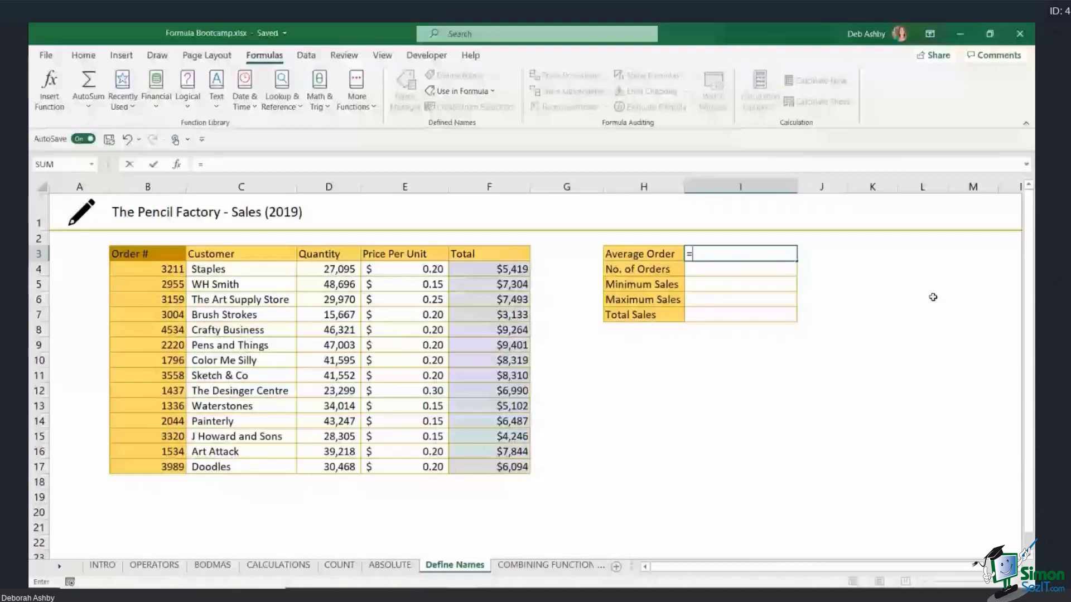
type("AVERAGE(")
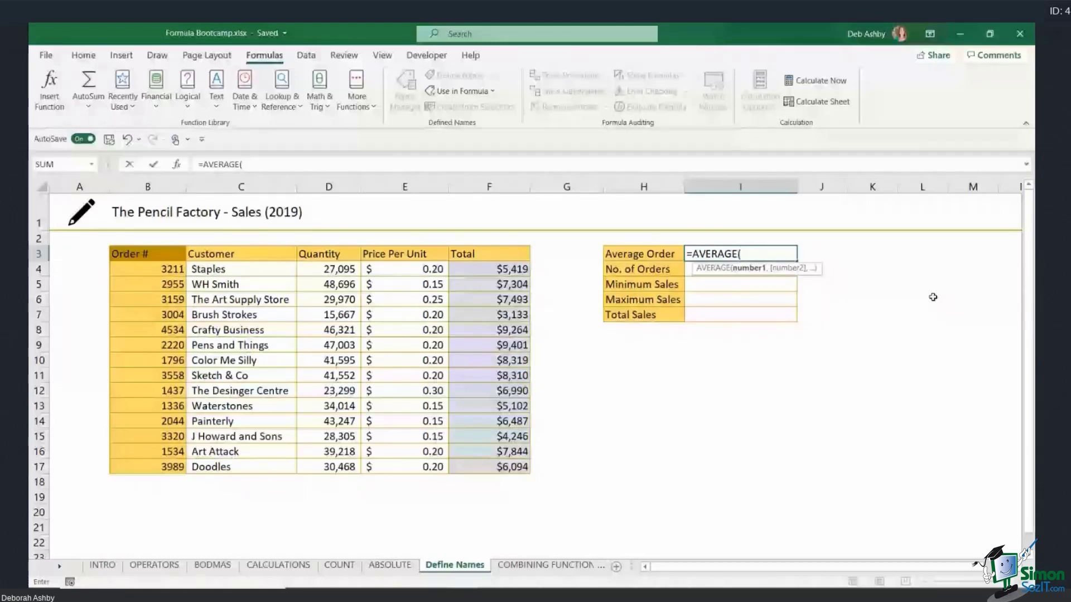
type("Tot")
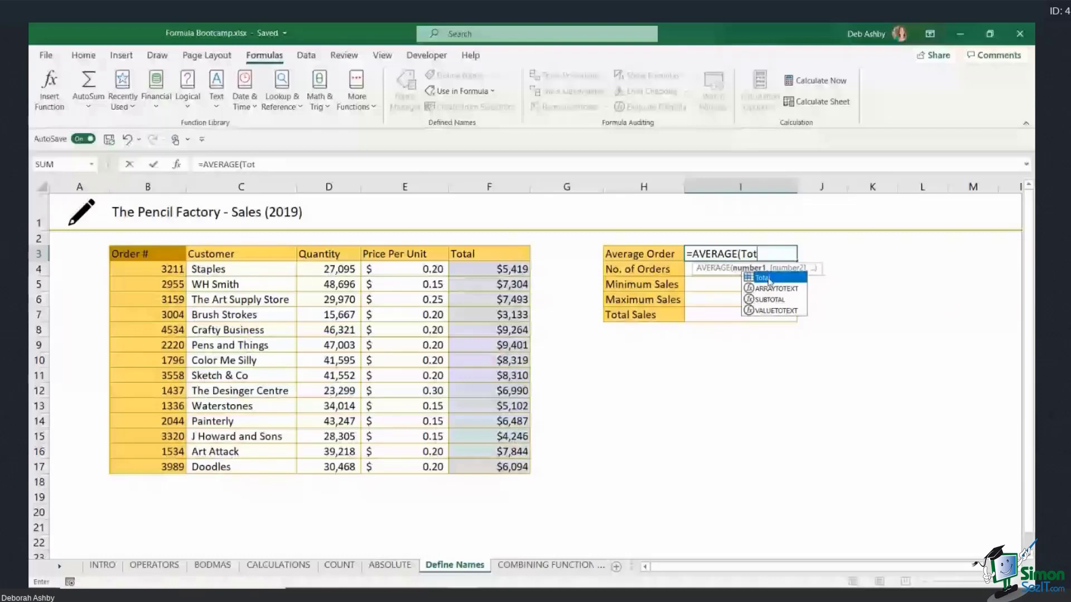
key("Tab")
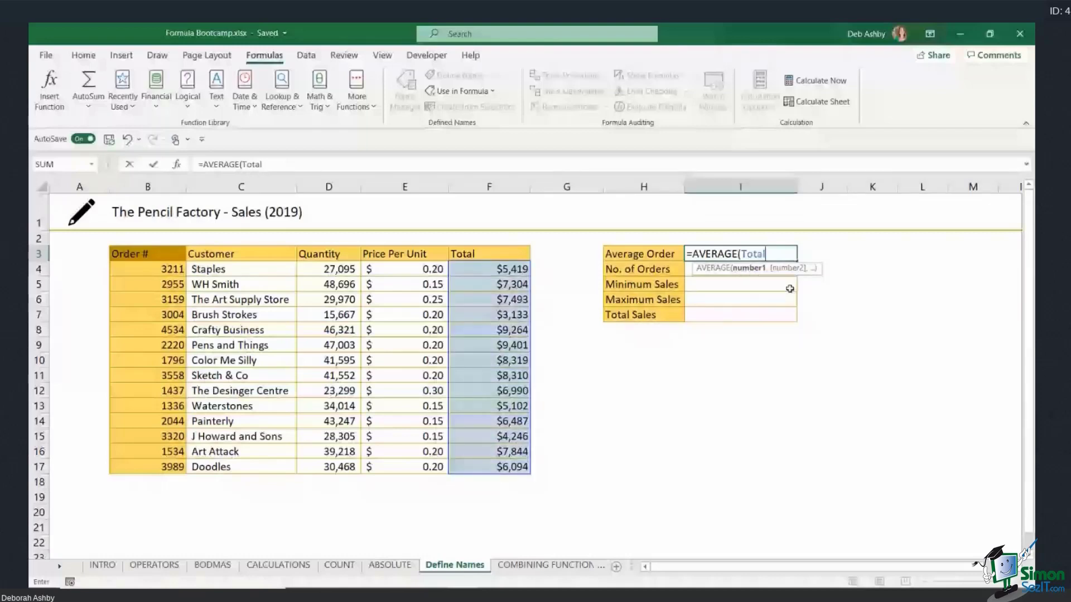
key("Return")
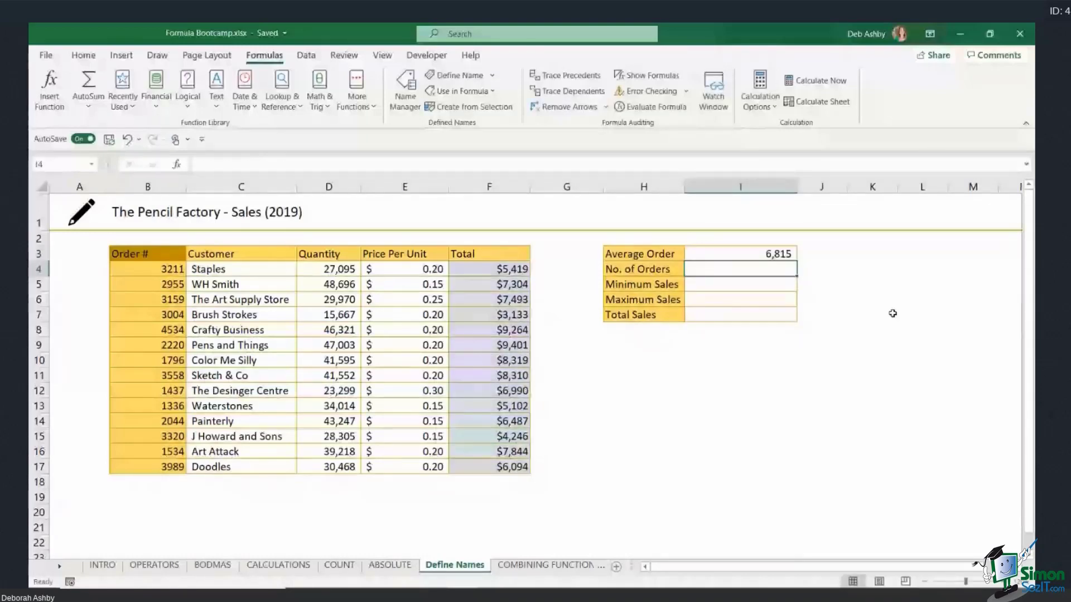
double_click(762, 254)
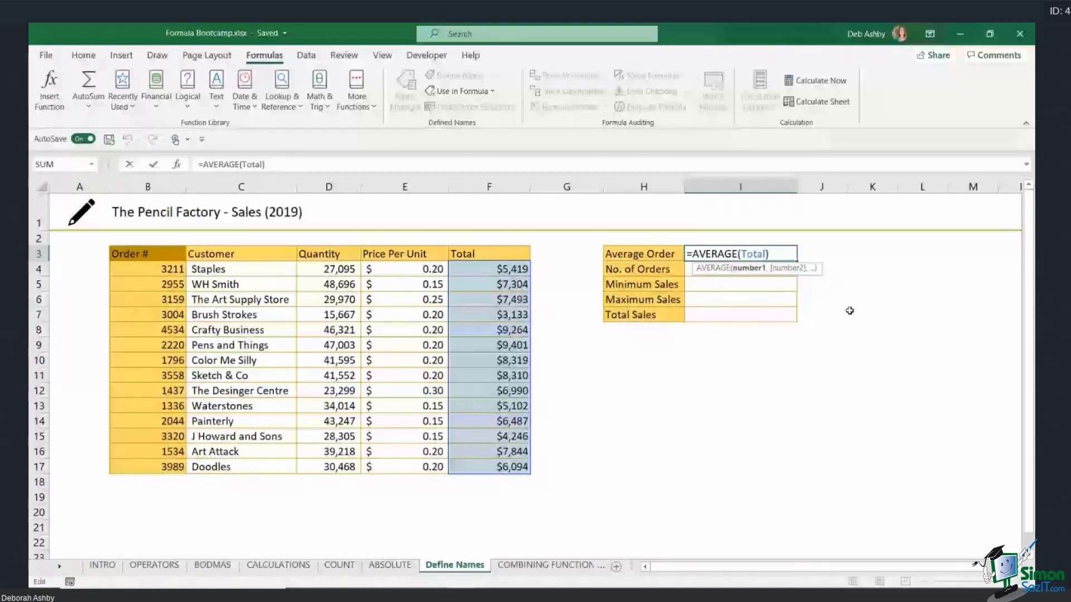
key("ctrl+Return")
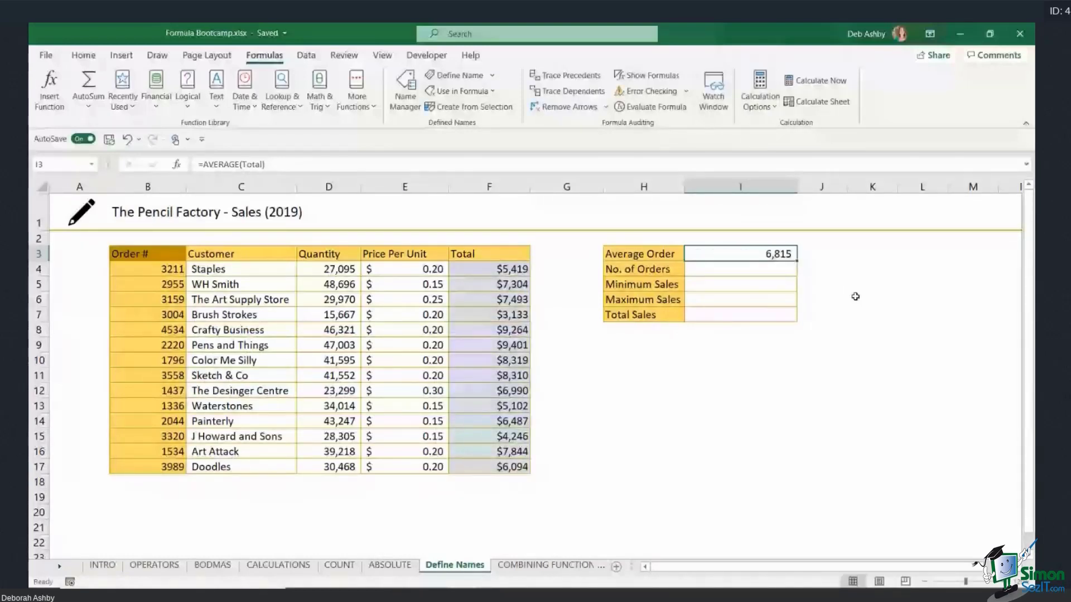
Name B3:E17 from the top row as Order, Customer, Quantity and Price_Per_Unit, then check the name list.
left_click(331, 315)
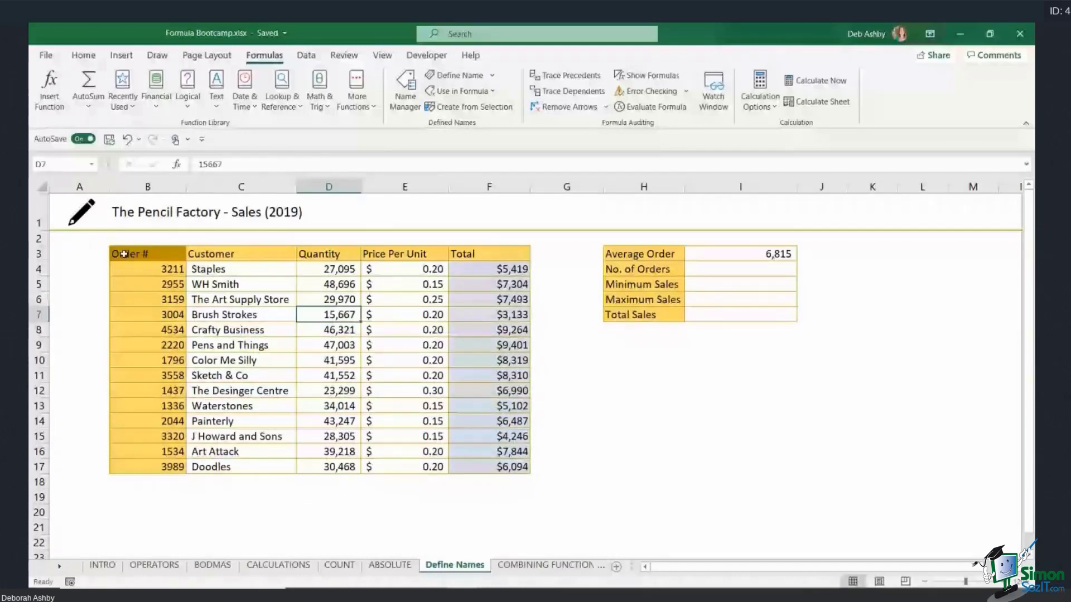
left_click_drag(124, 255, 420, 466)
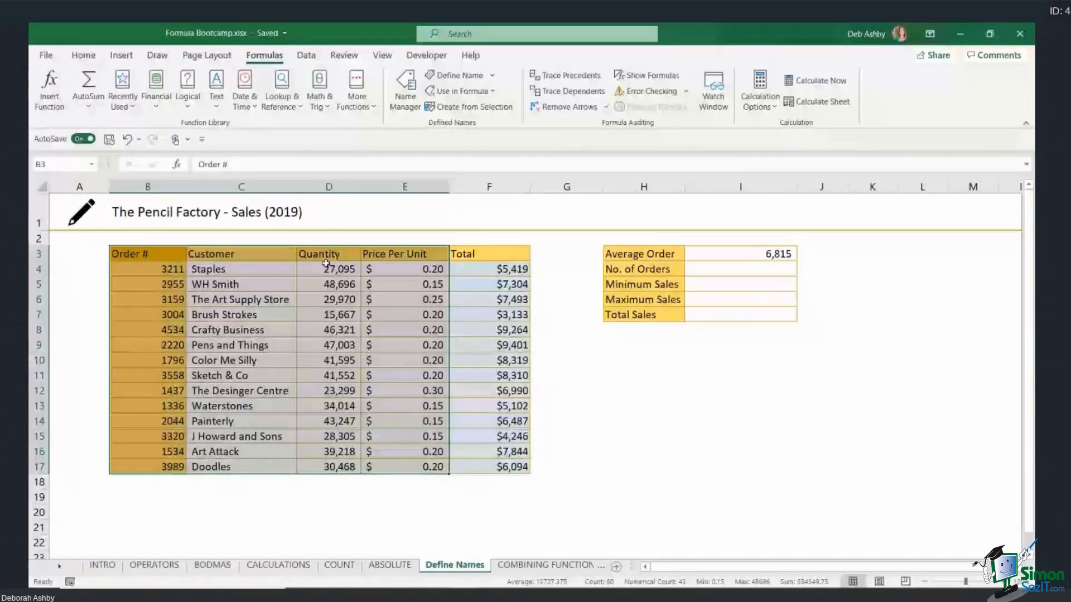
left_click(471, 108)
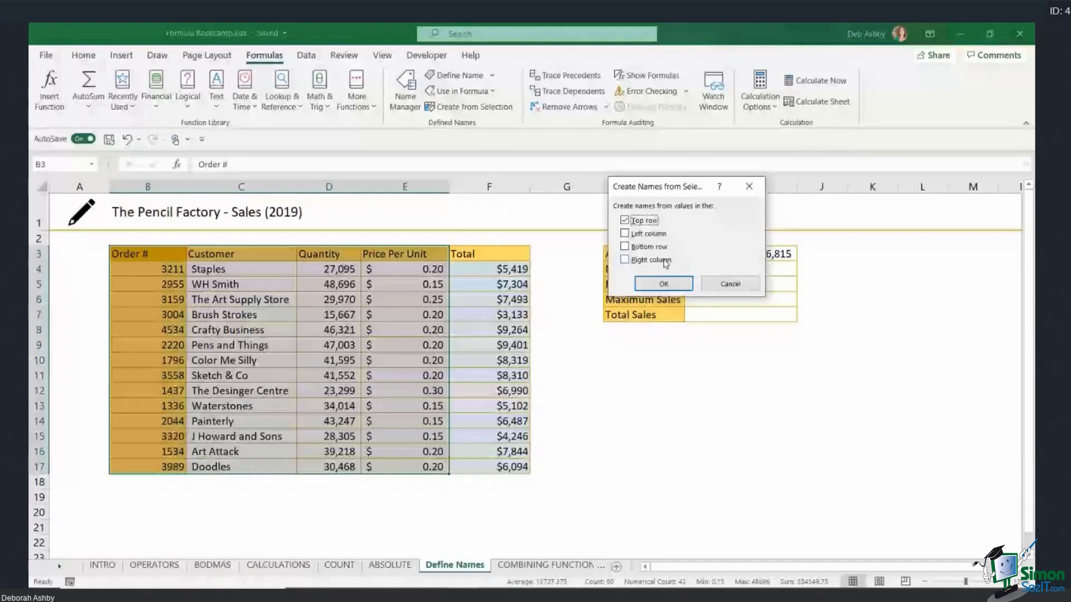
left_click(664, 283)
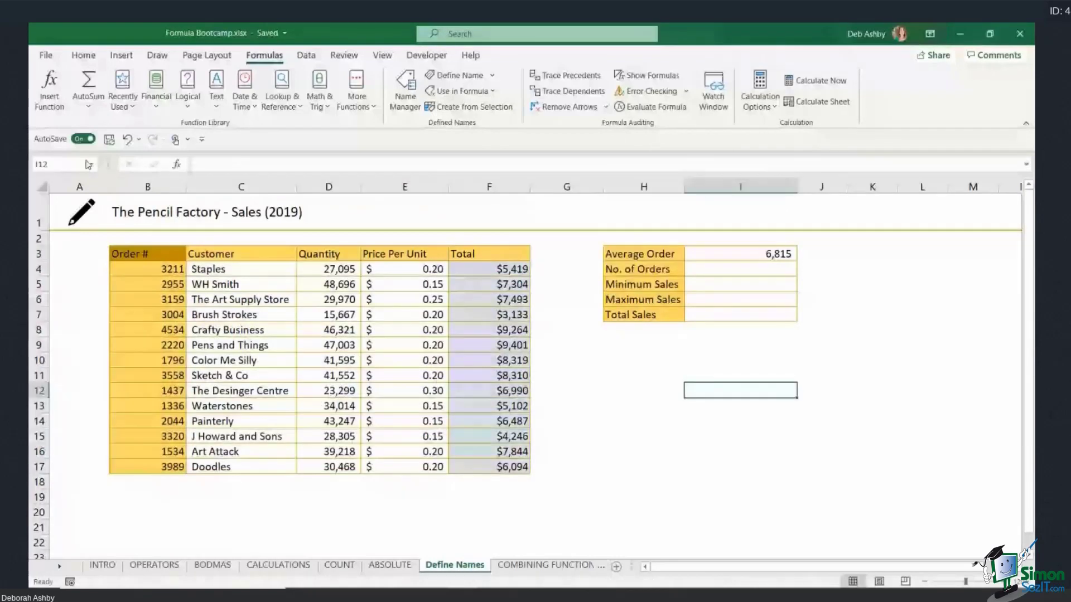
left_click(89, 165)
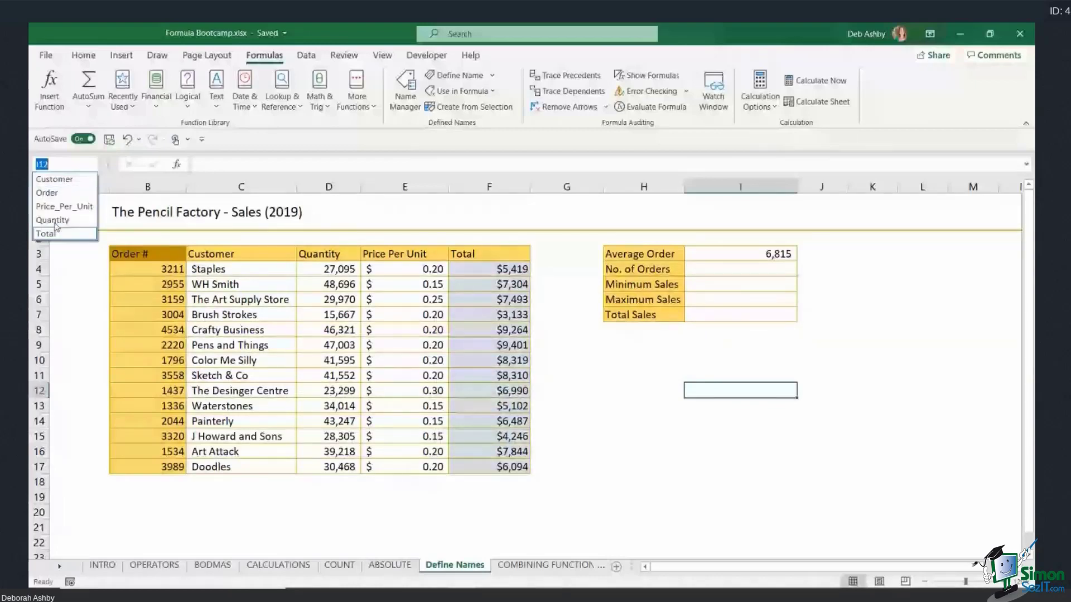
key("Escape")
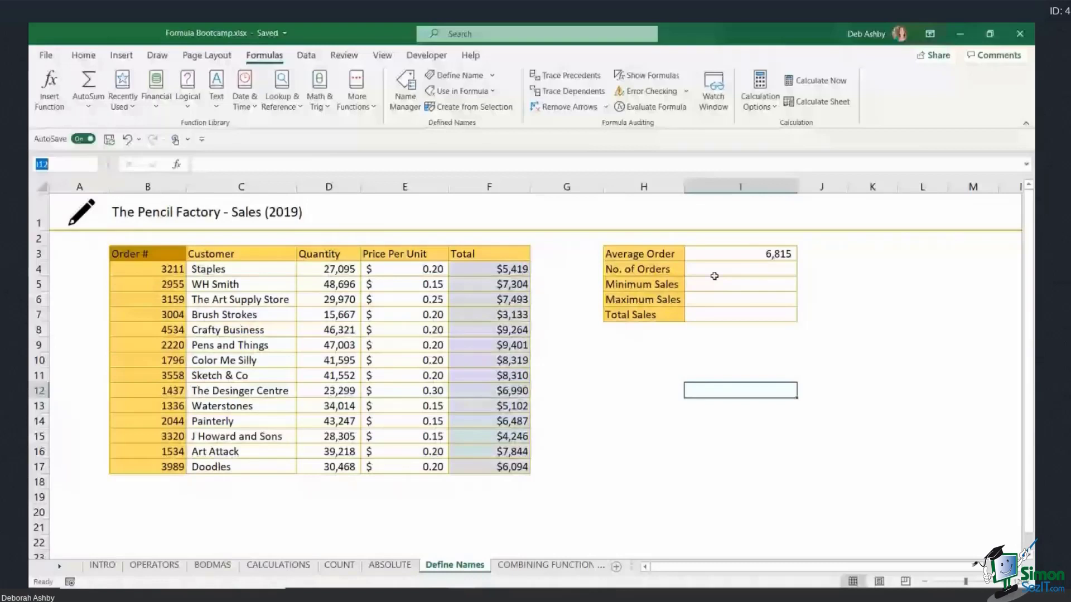
Enter =COUNT(Order) in No. of Orders cell I4, giving 14.
left_click(715, 276)
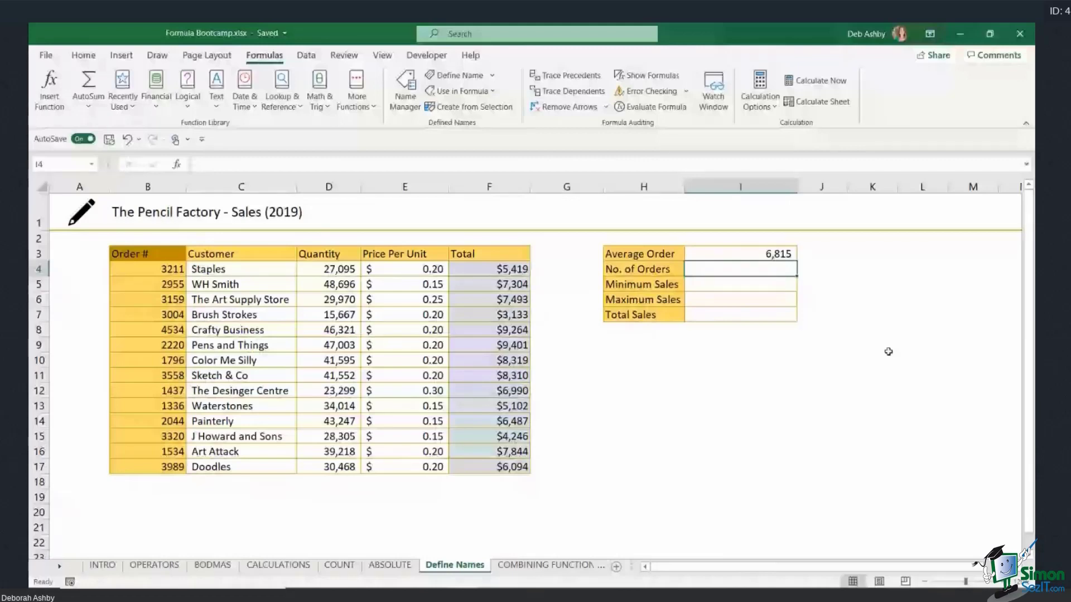
type("=CO")
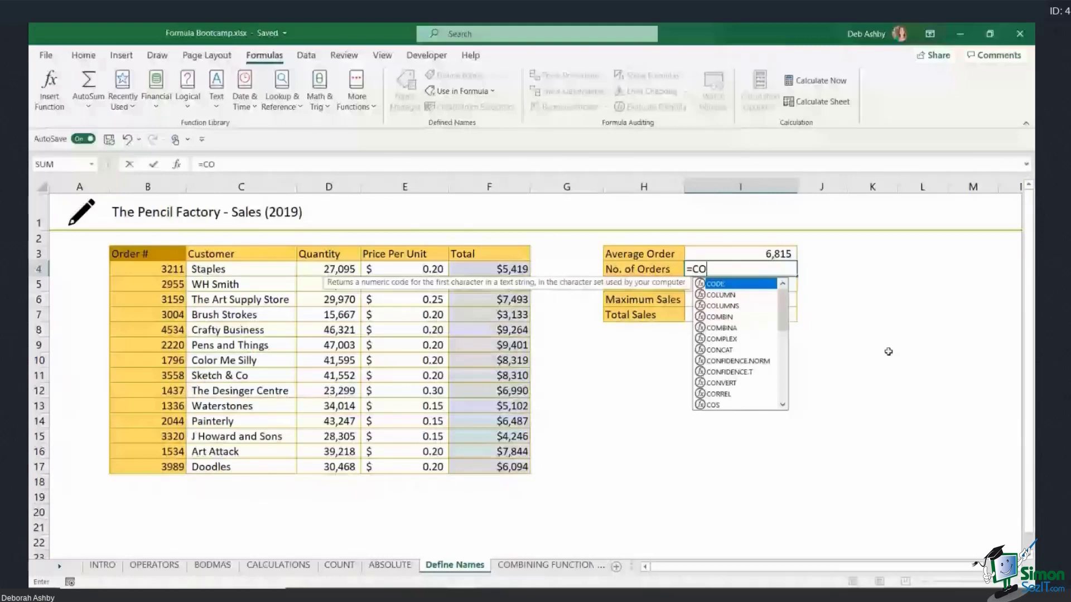
type("UNT(")
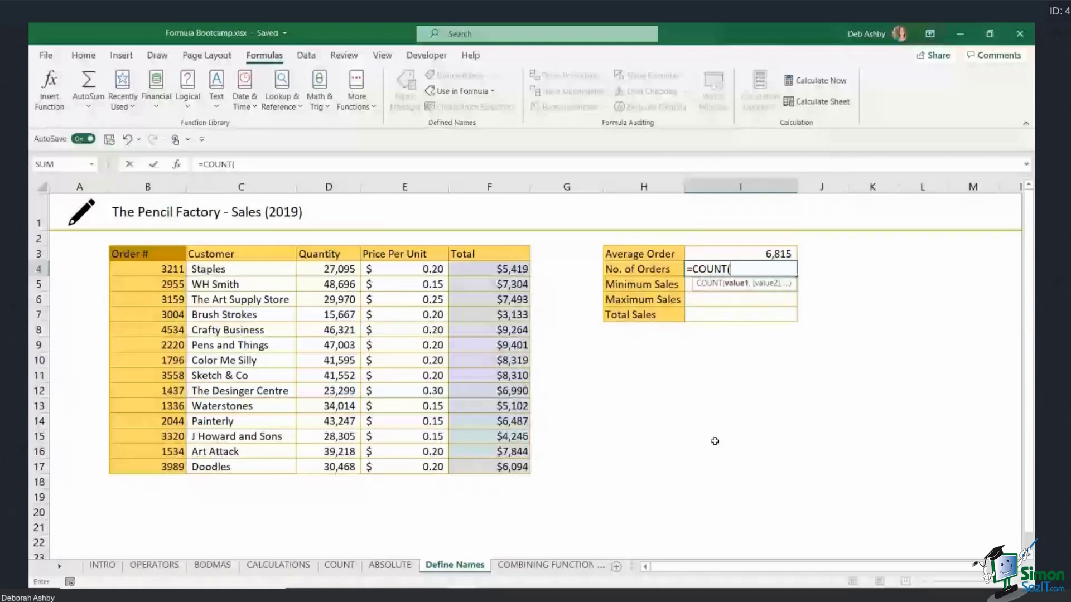
type("Ord")
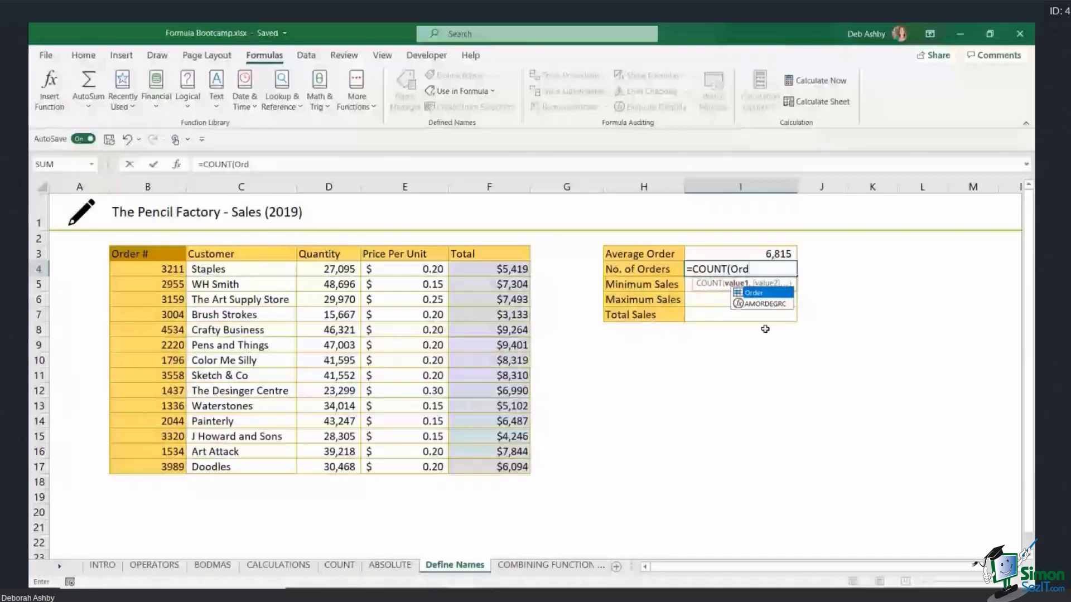
key("Tab")
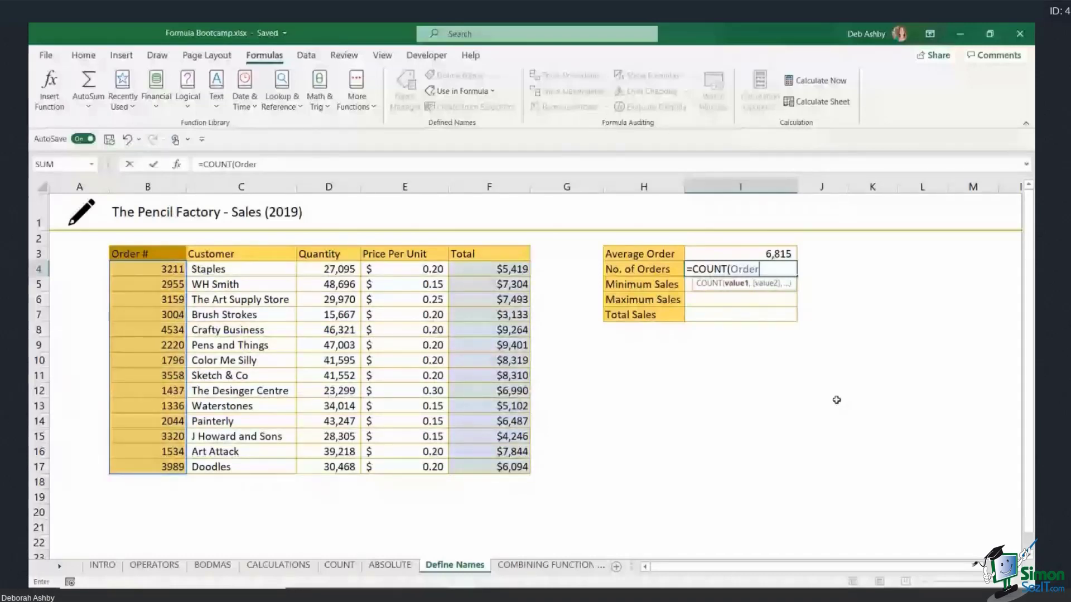
key("Return")
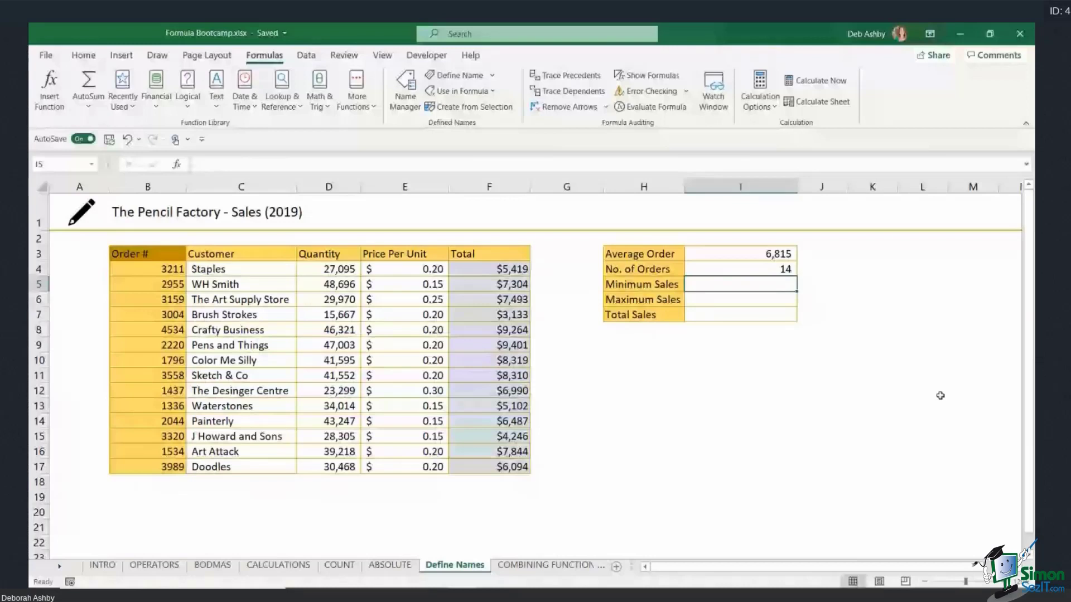
type("=")
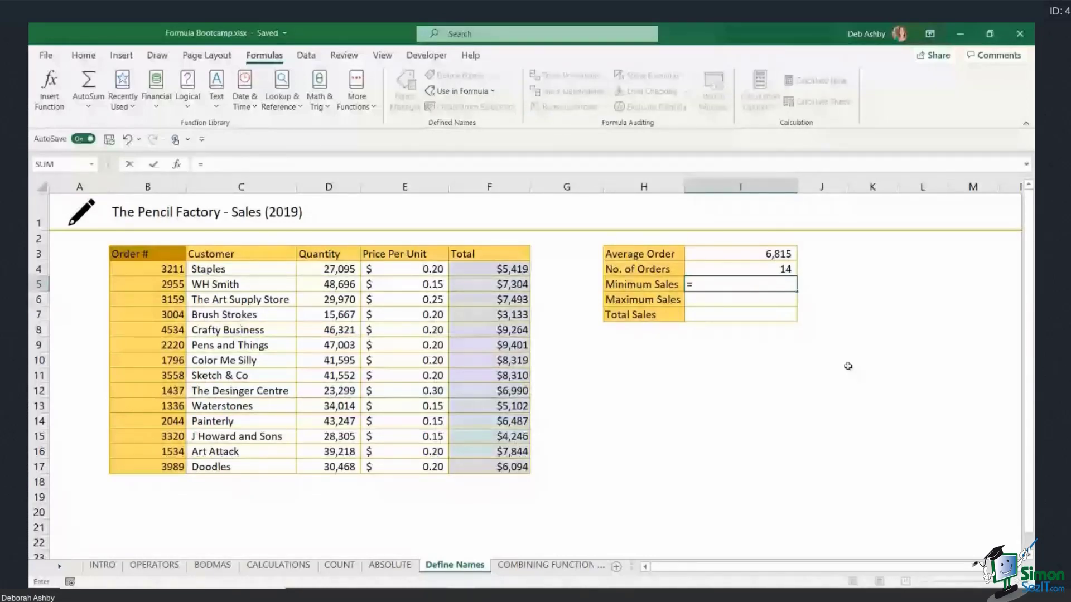
Enter =MIN(Total) in Minimum Sales using the pasted name, showing $3,133, and start =MAX(Total).
key("Escape")
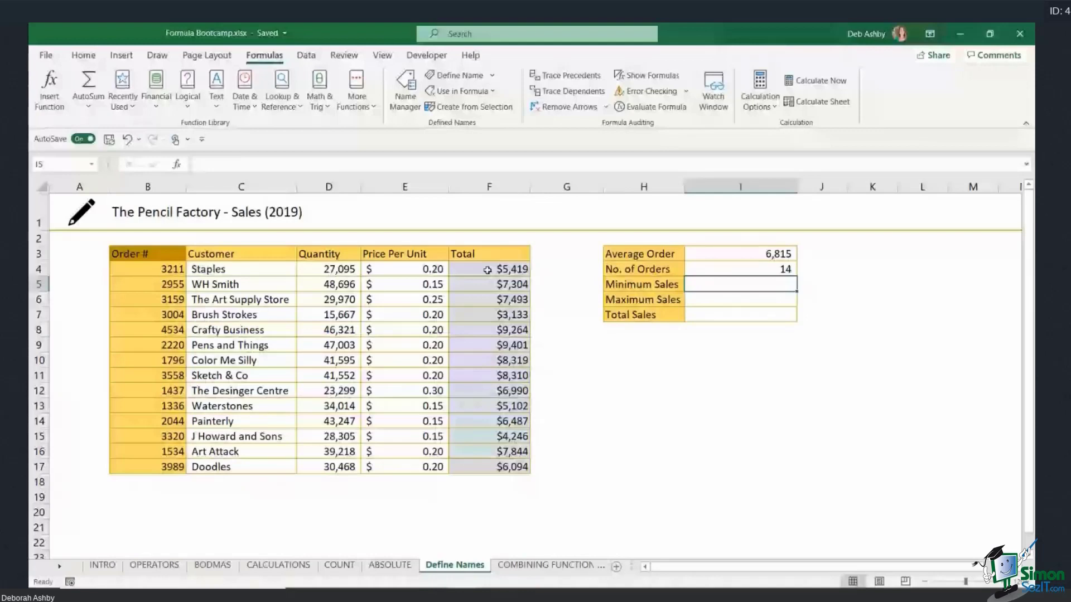
left_click_drag(487, 270, 489, 467)
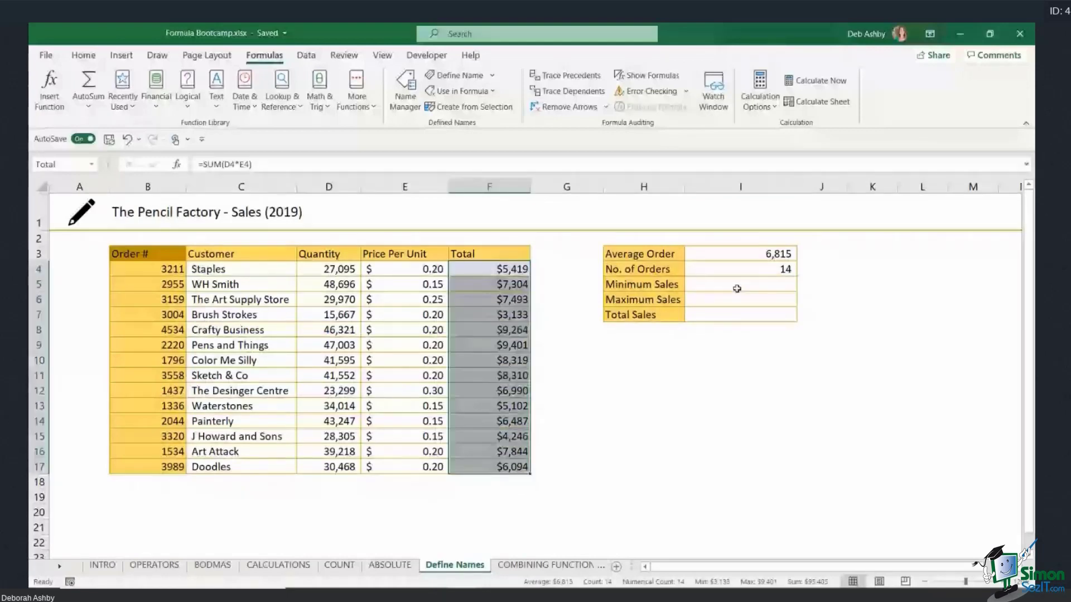
left_click(737, 289)
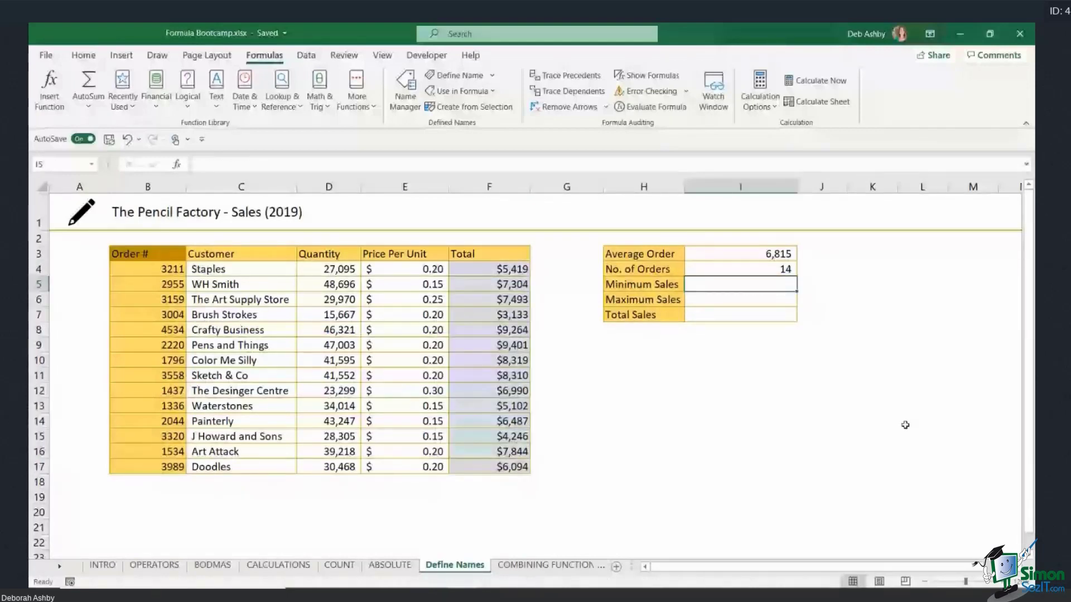
type("=MIN")
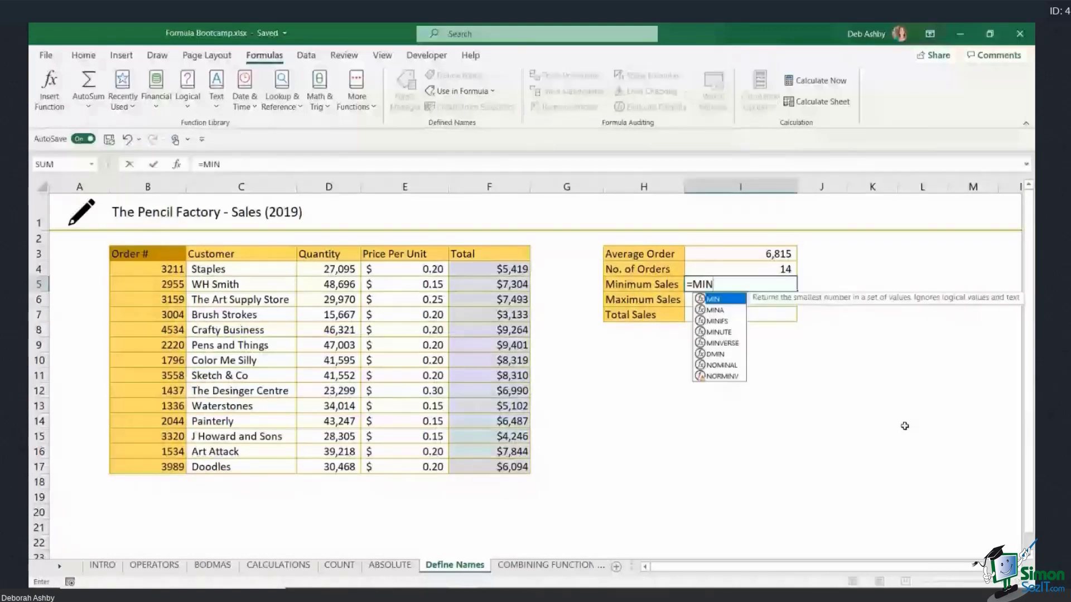
type("(")
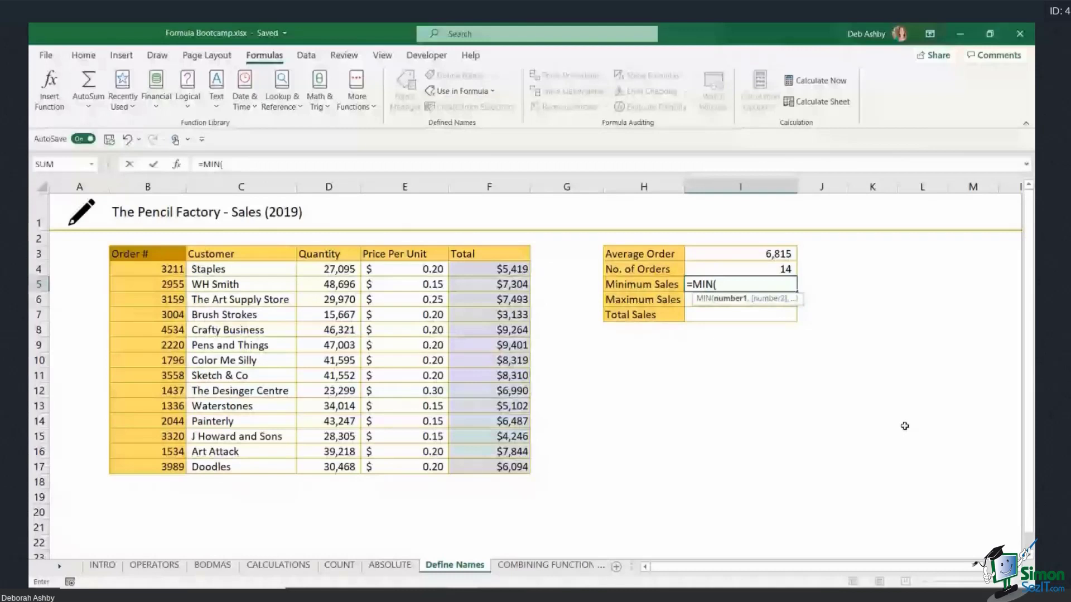
key("F3")
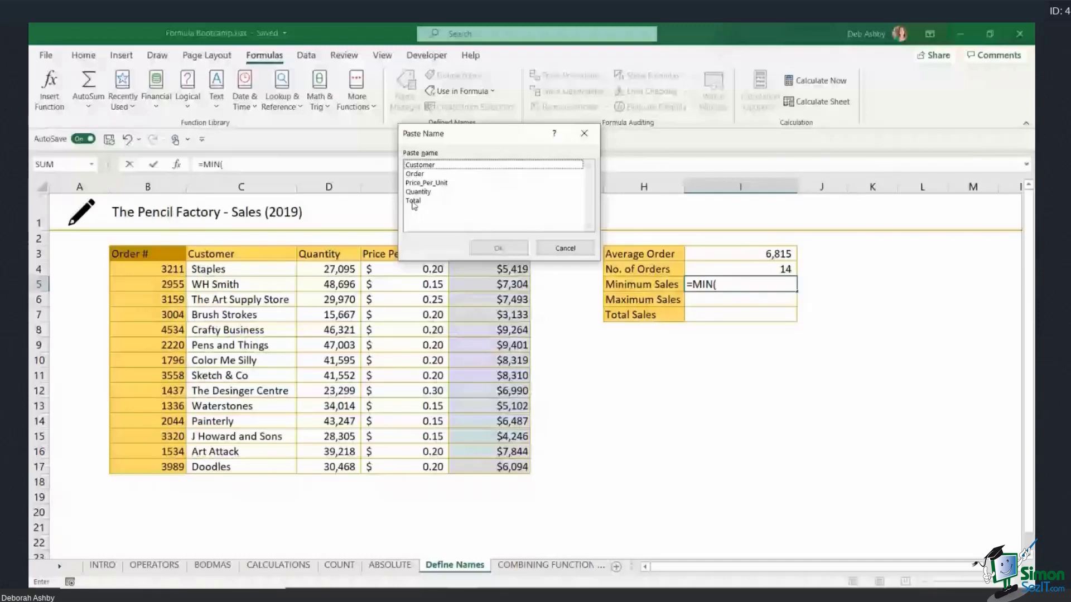
double_click(413, 202)
key("Return")
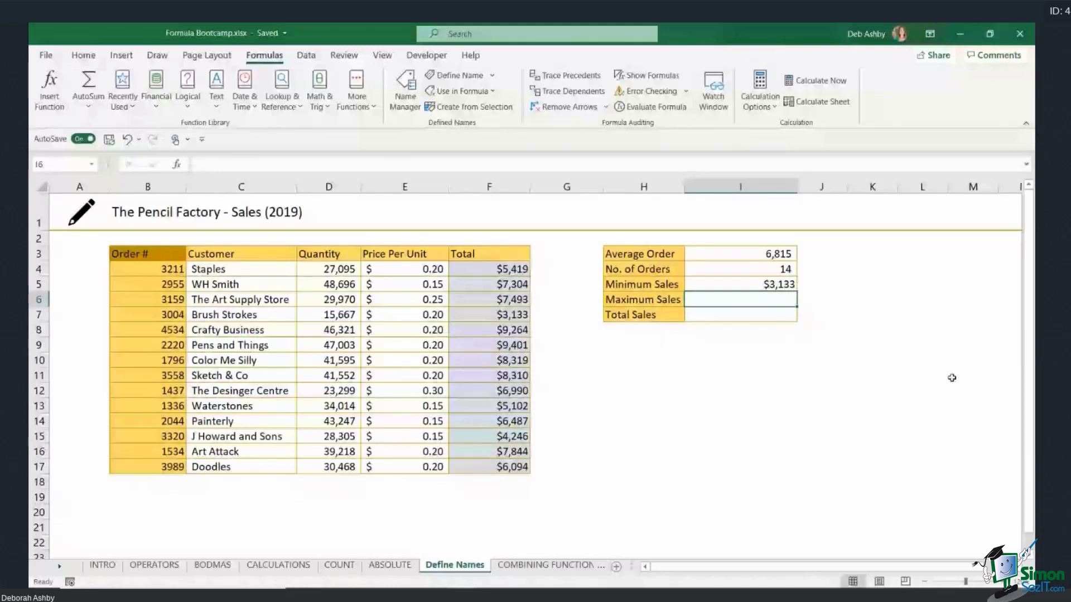
type("=MAX")
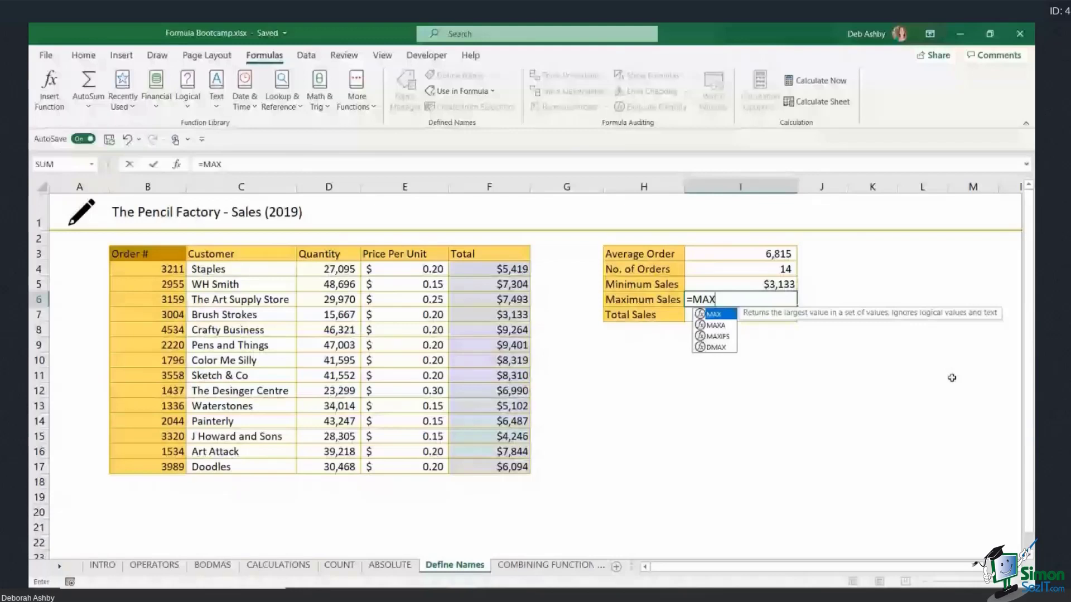
type("(Tota")
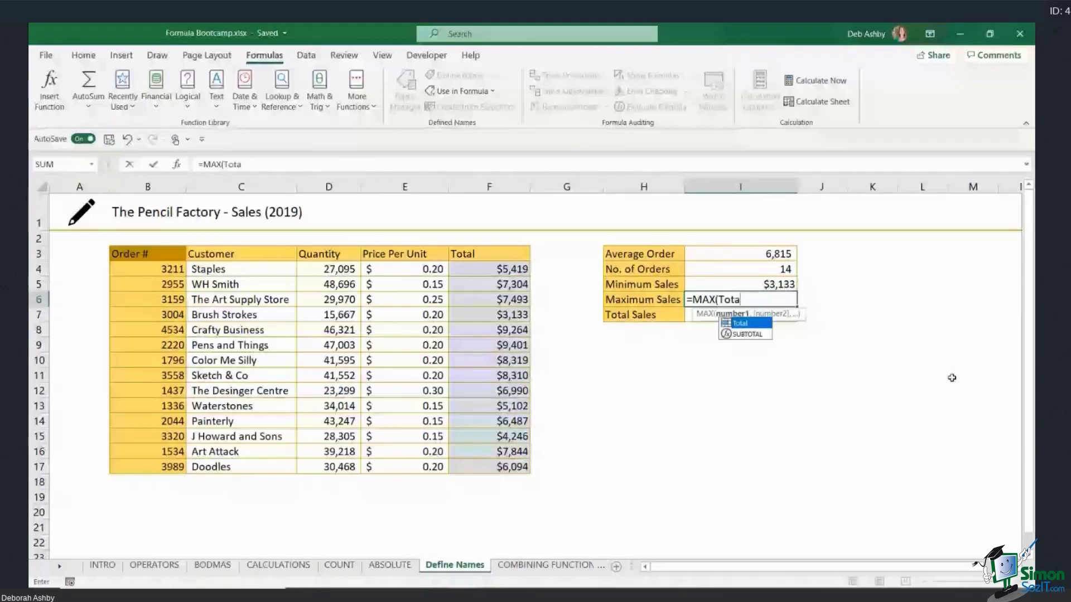
Finish Maximum Sales as =MAX(Total), showing $9,401, then move to the COMBINING FUNCTIONS sheet.
key("Tab")
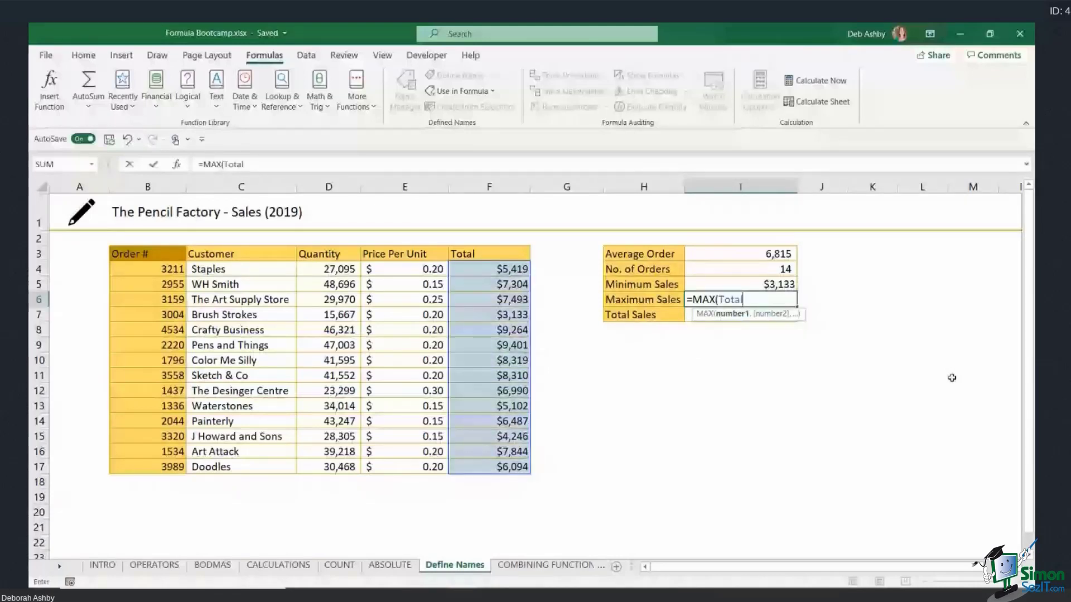
left_click(922, 345)
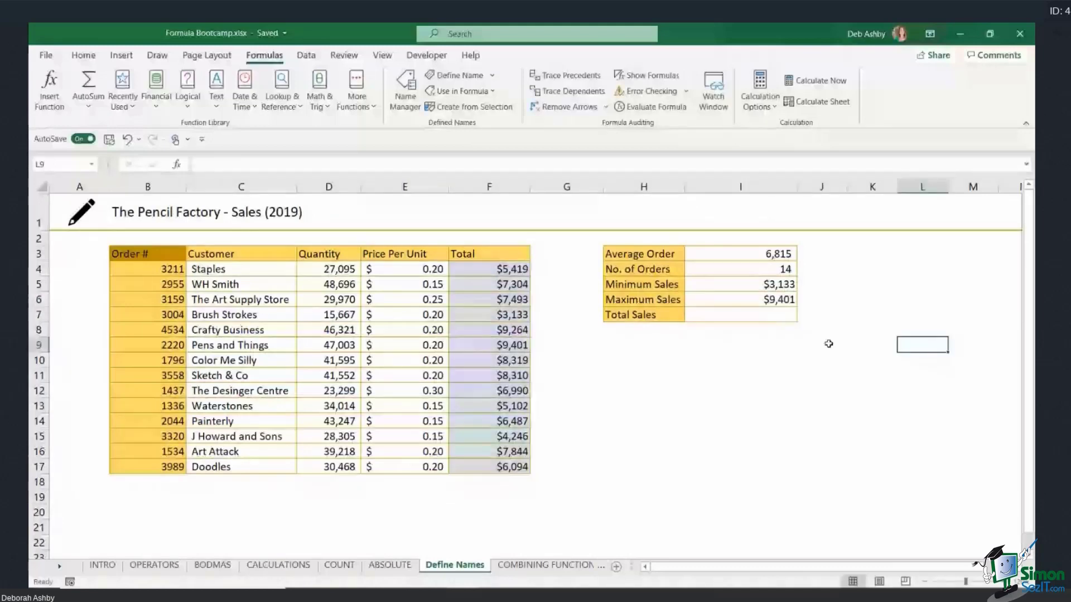
left_click(657, 402)
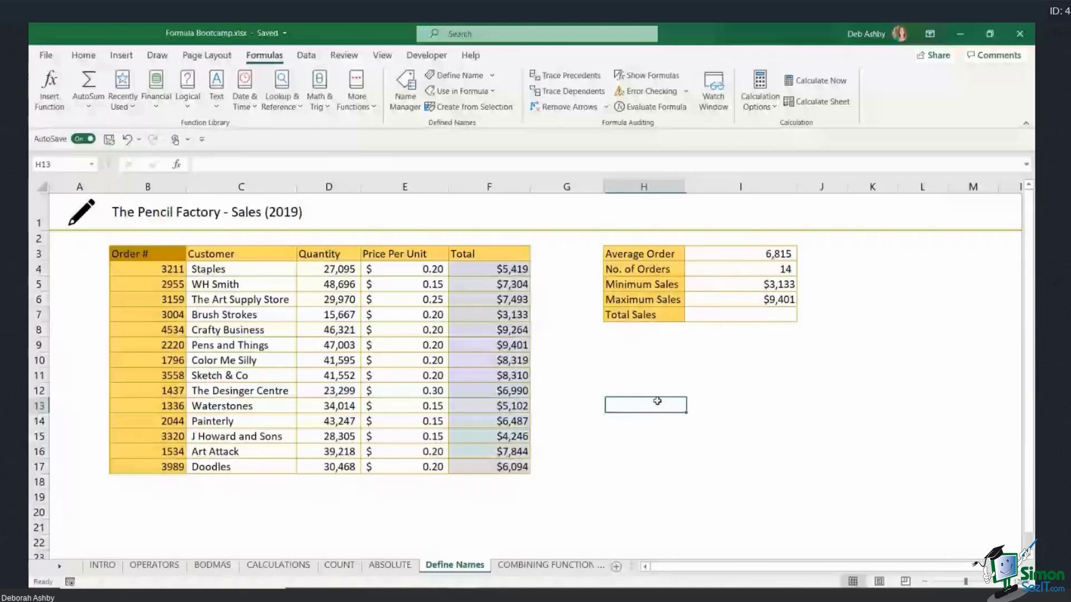
left_click(590, 338)
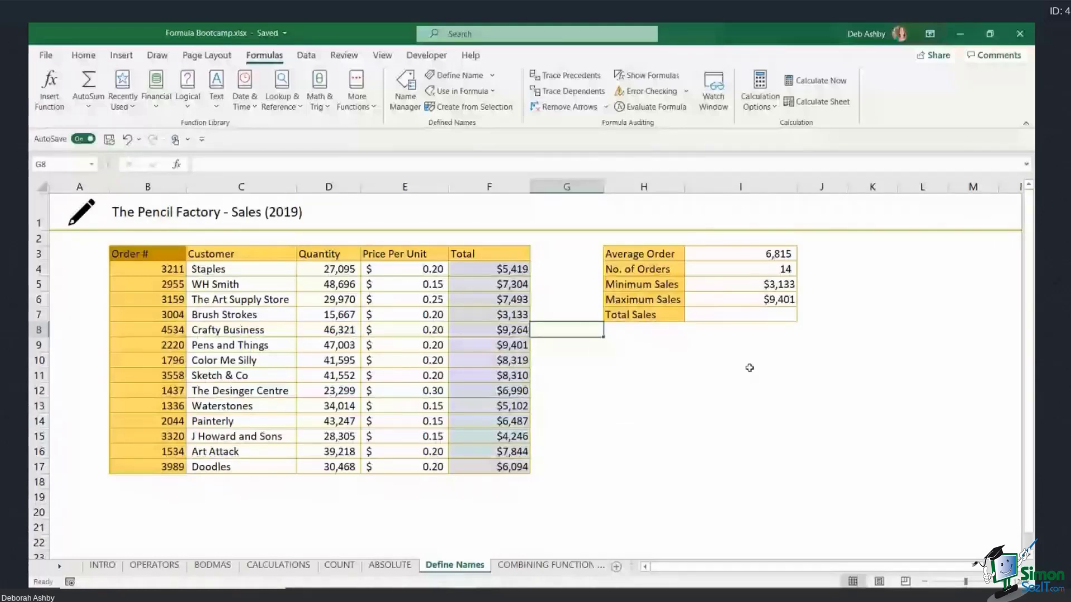
left_click(537, 566)
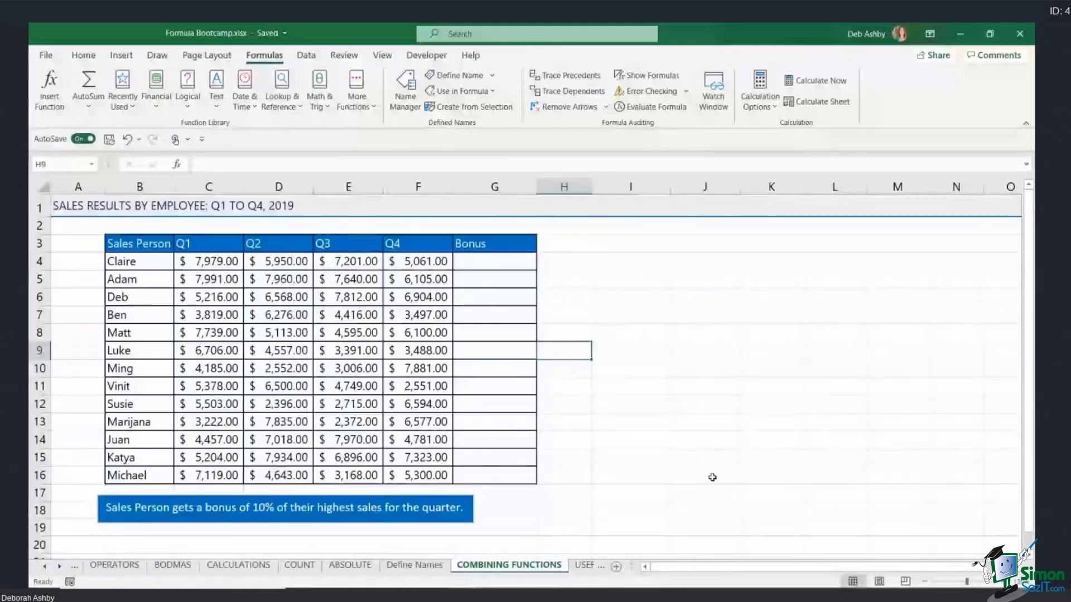
left_click(717, 425)
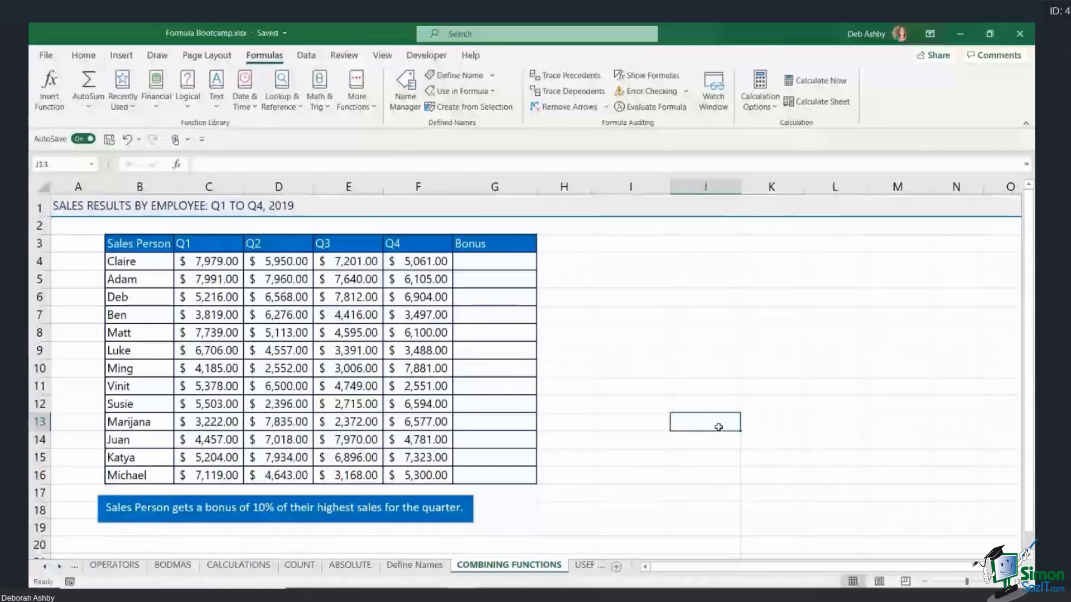
key("Up")
key("Up")
key("Up")
key("Up")
key("Up")
key("Up")
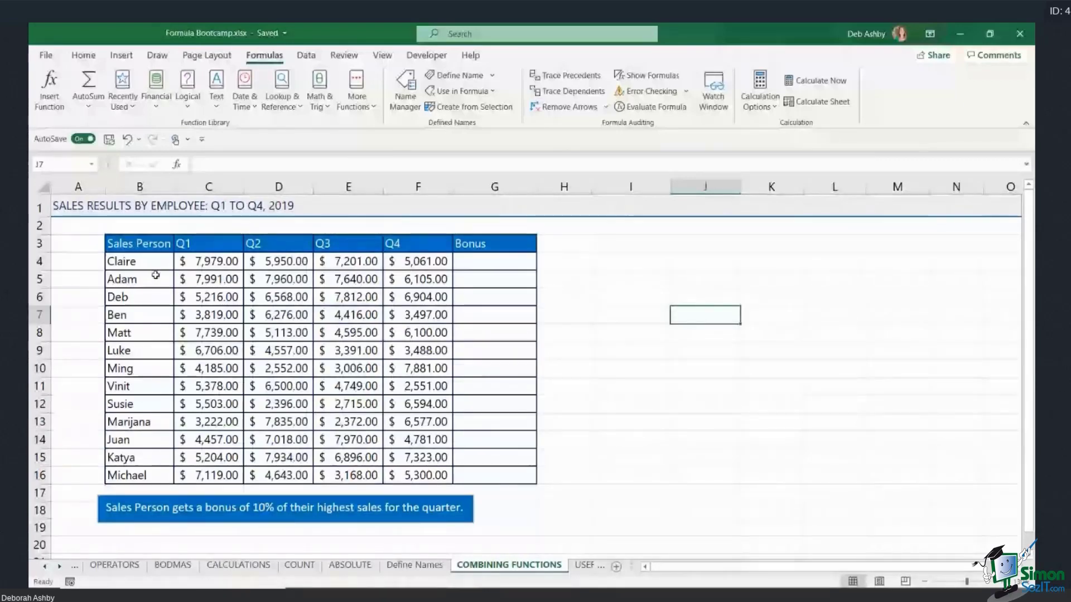
left_click(164, 263)
key("ctrl+shift+Down")
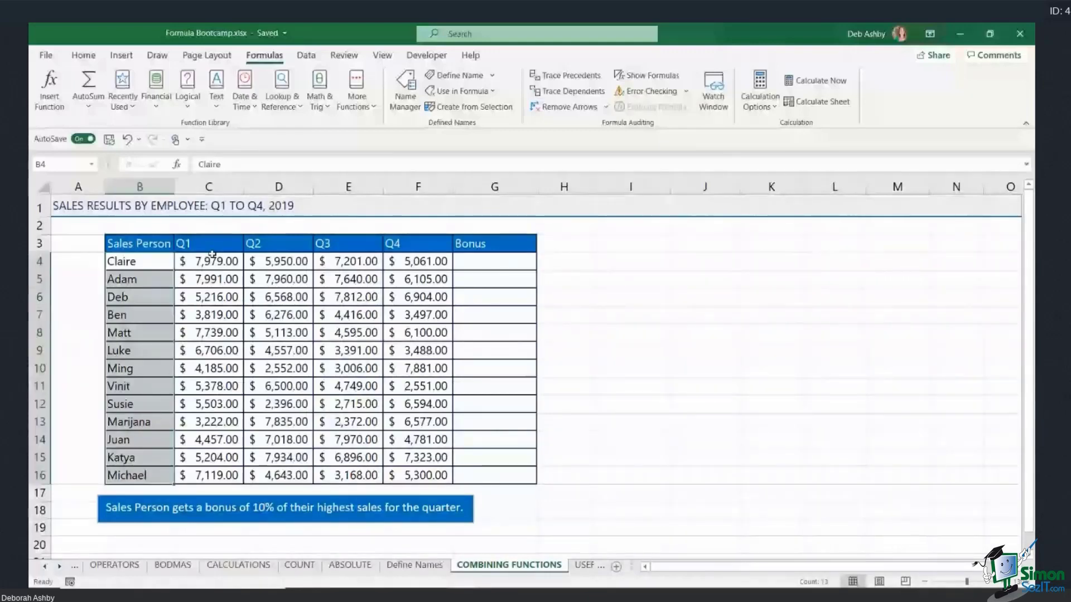
left_click(467, 263)
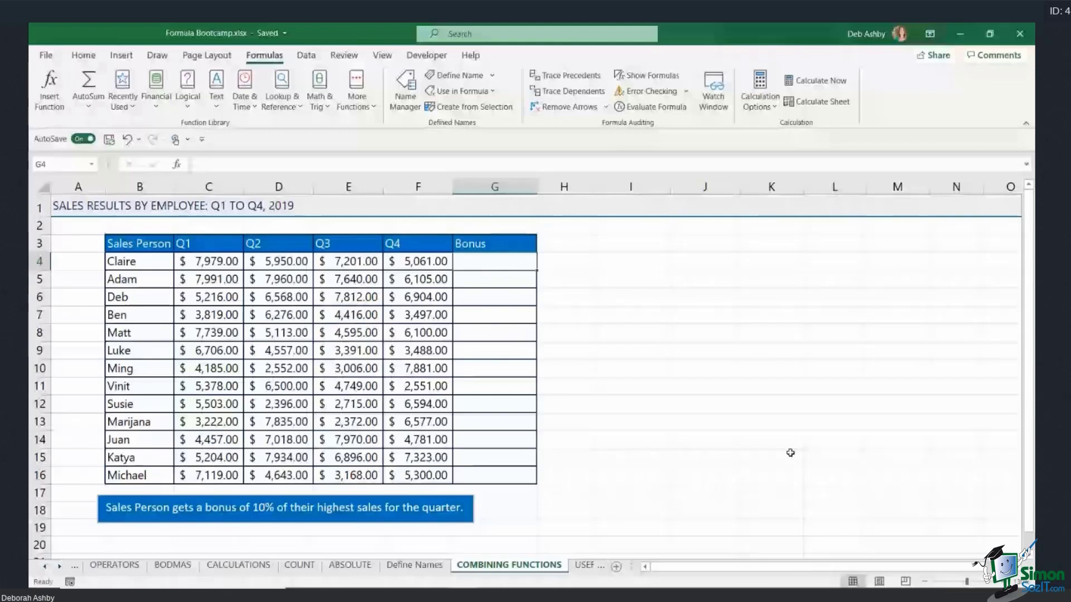
left_click(187, 263)
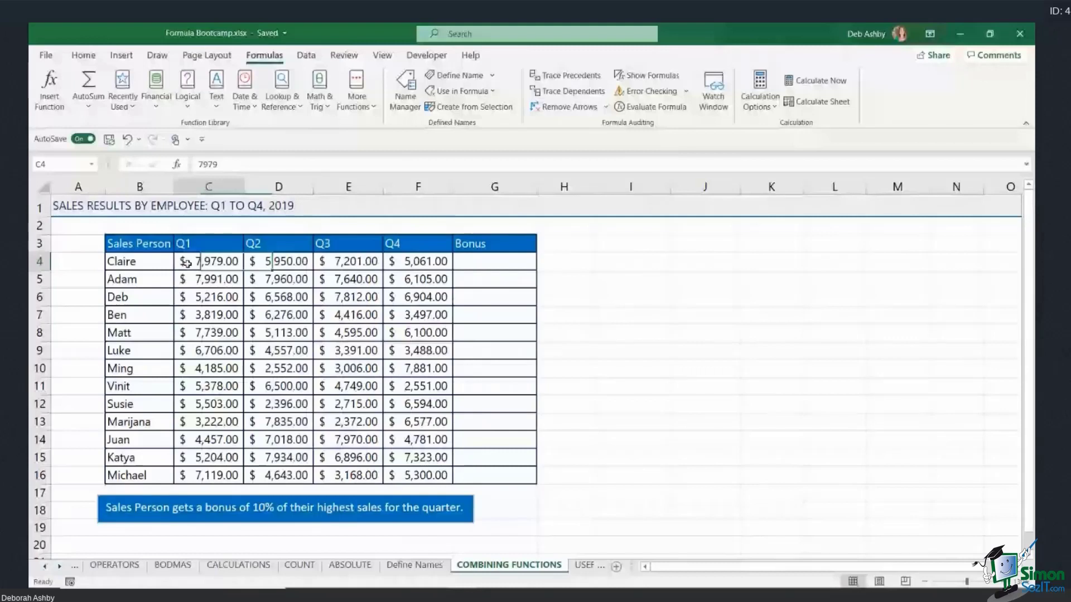
key("ctrl+shift+Right")
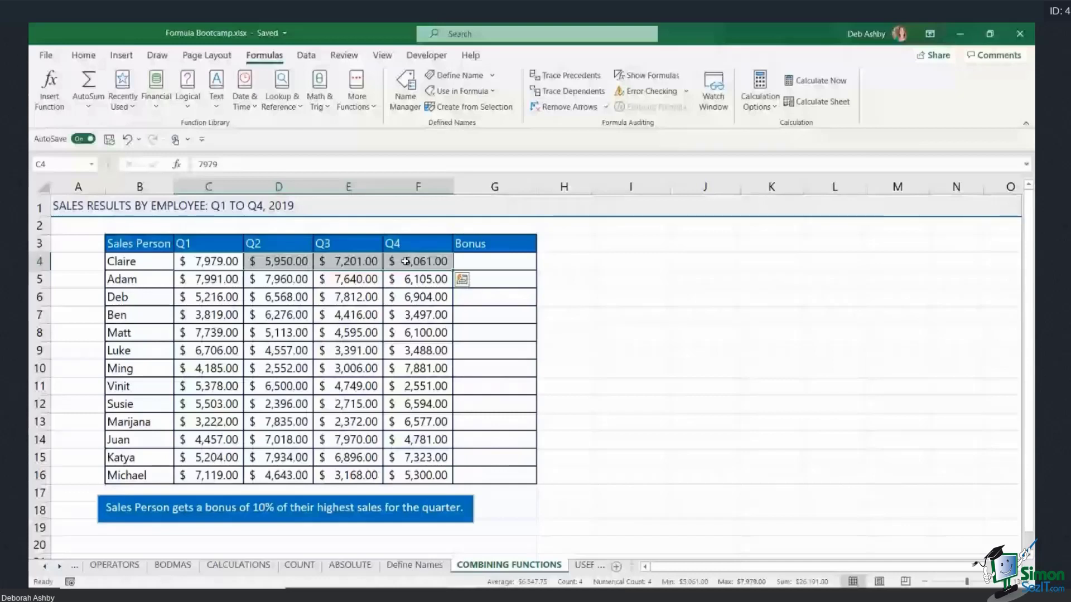
Begin G4's bonus formula as =SUM(MAX(, correcting and retyping the MAX( part.
left_click(491, 262)
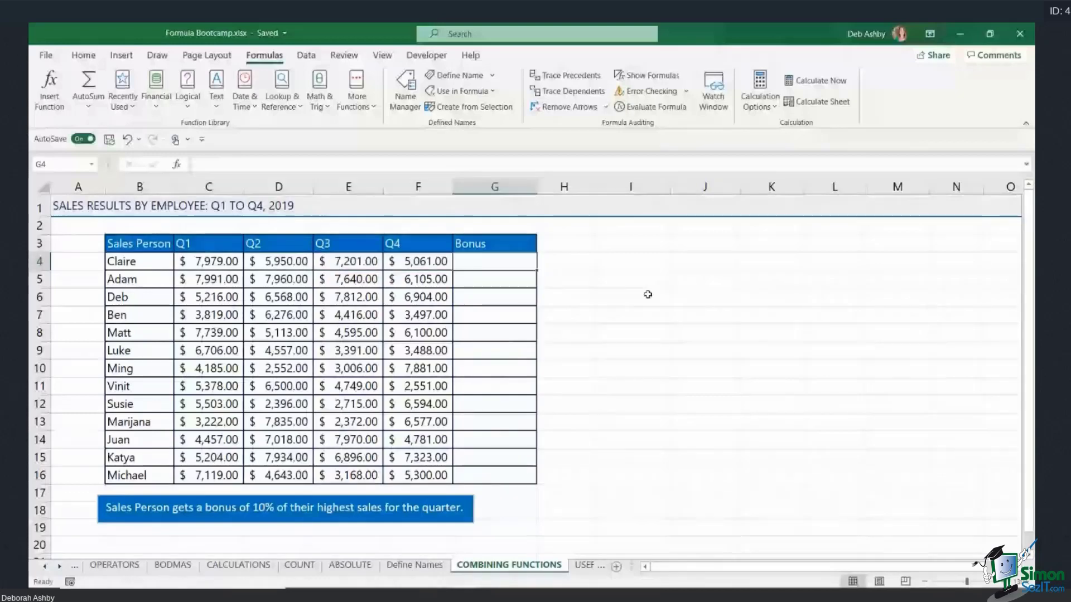
type("=")
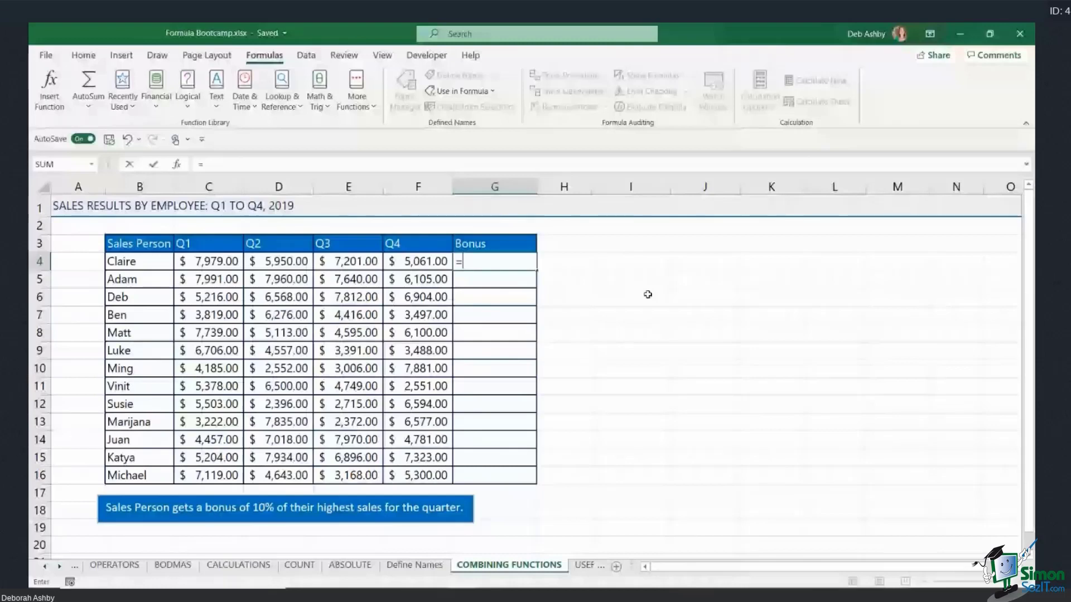
type("SU")
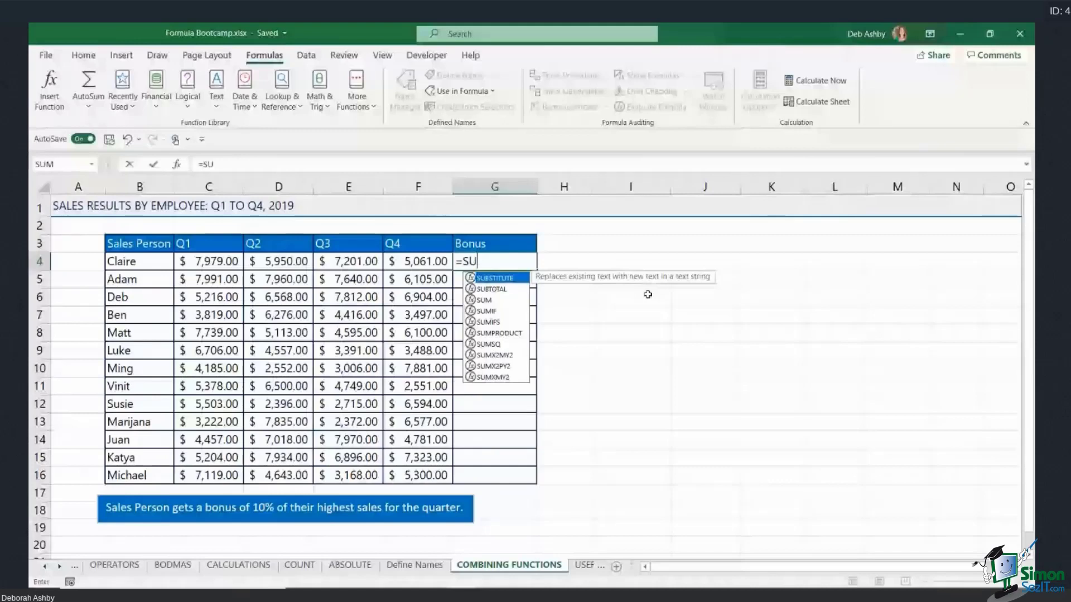
type("M(")
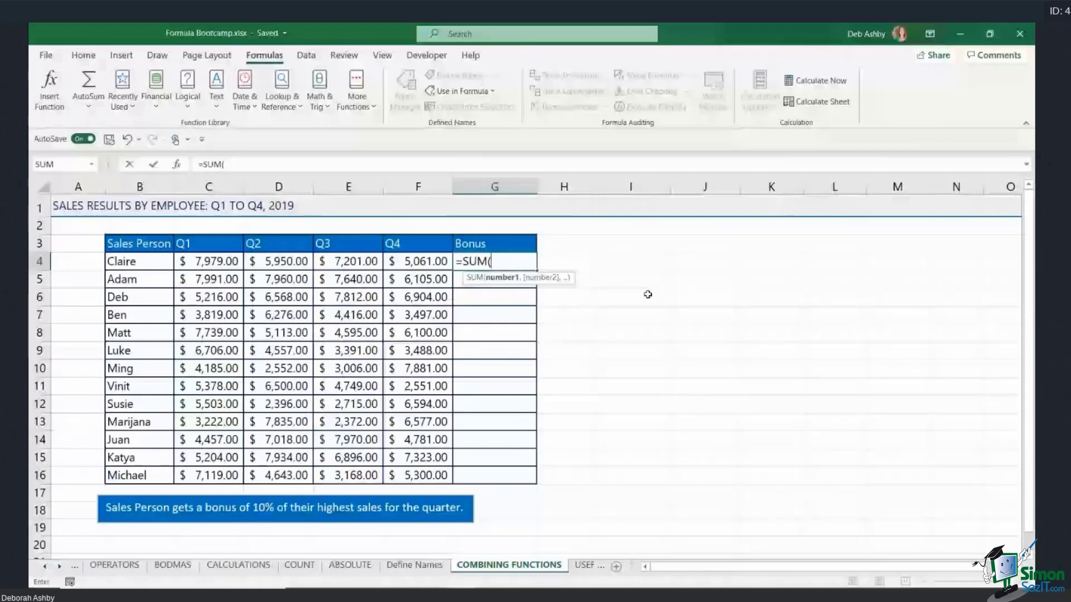
type("M")
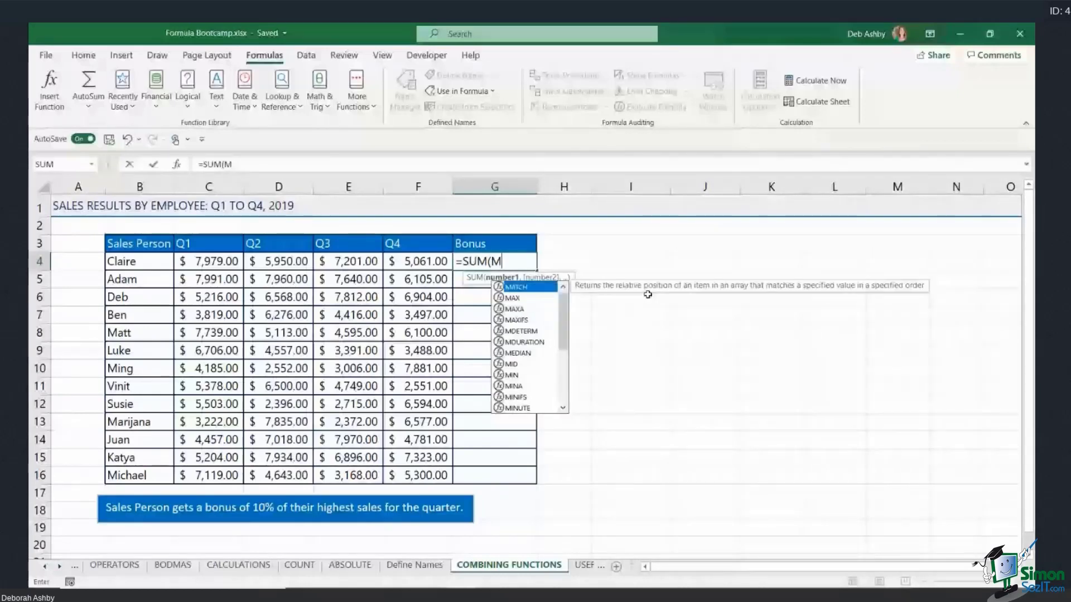
type("AX")
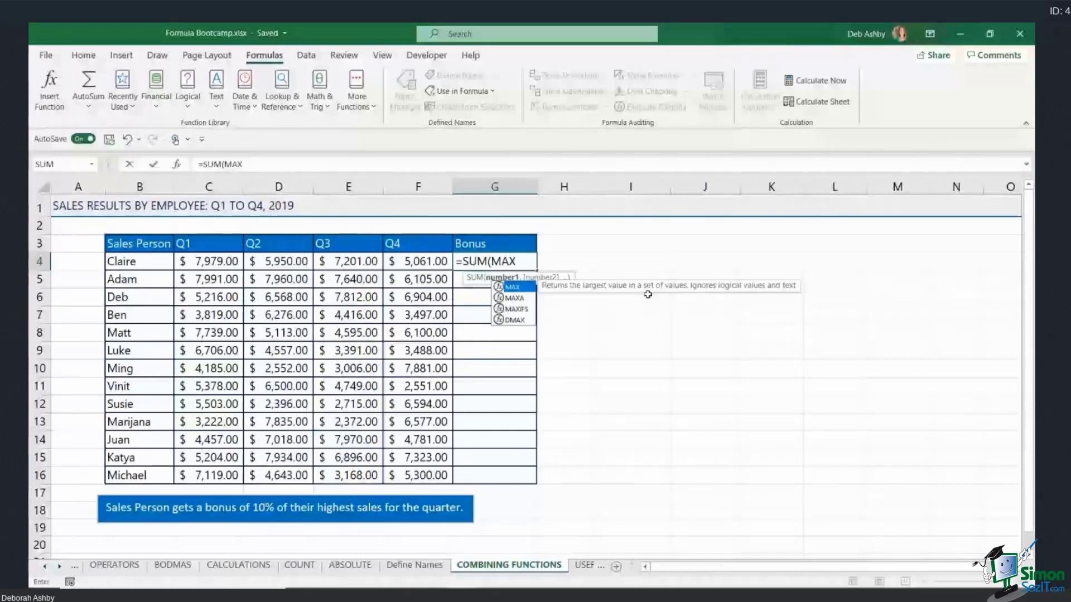
type("(")
key("BackSpace")
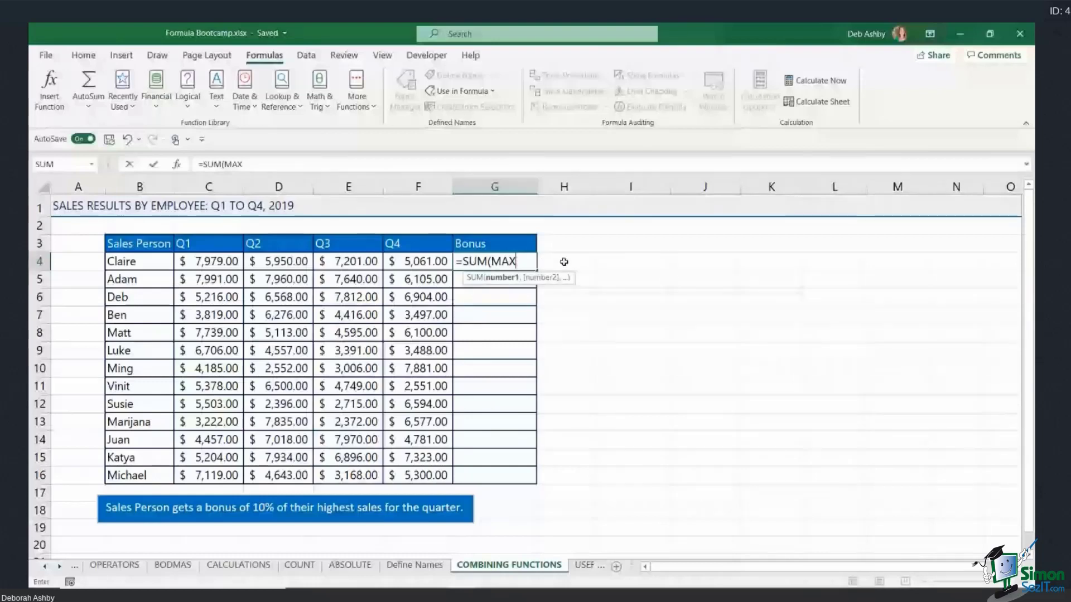
key("BackSpace")
key("BackSpace")
key("BackSpace")
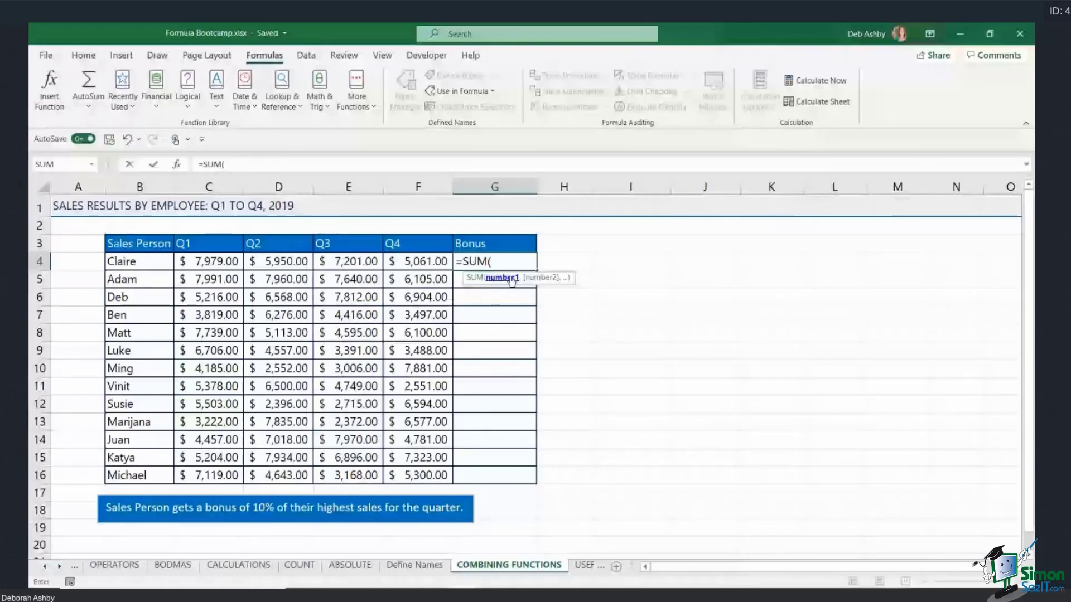
type("M")
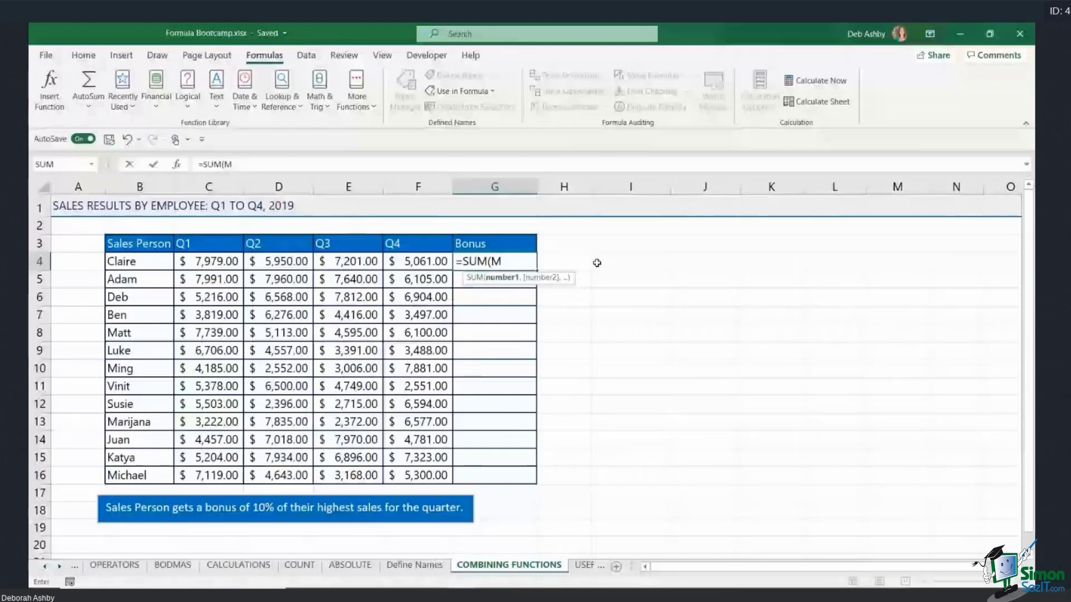
type("AX(")
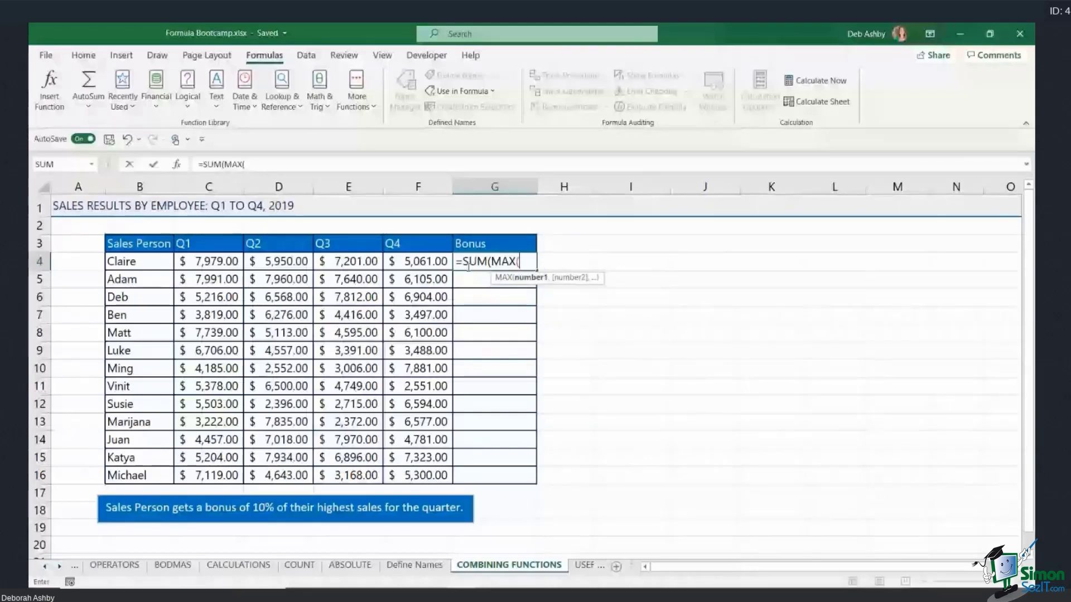
Complete and confirm G4 as =SUM(MAX(C4:F4)*10%).
left_click_drag(203, 261, 418, 262)
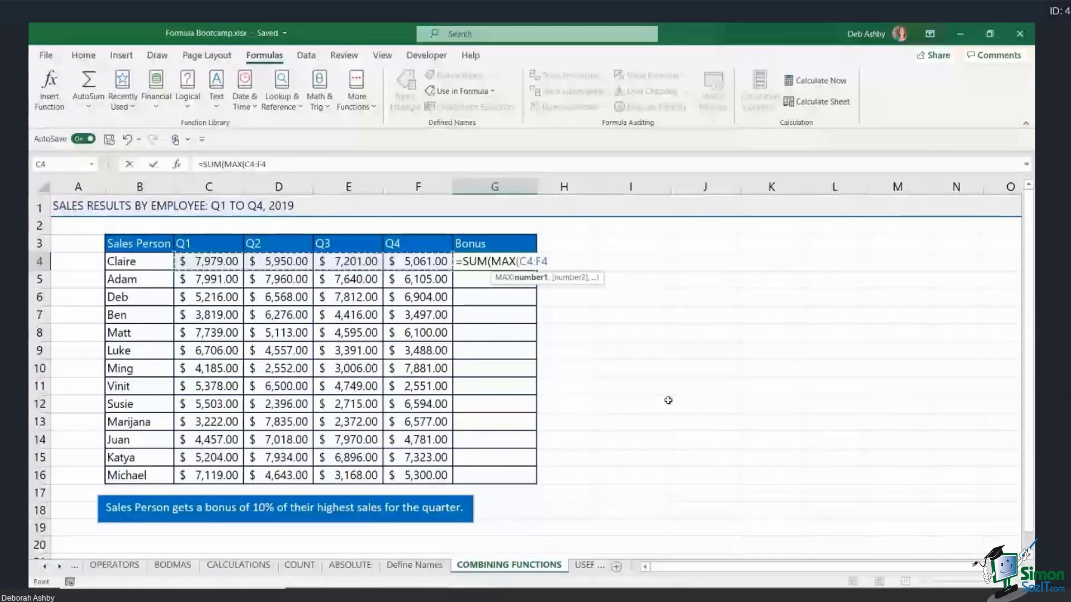
type(")")
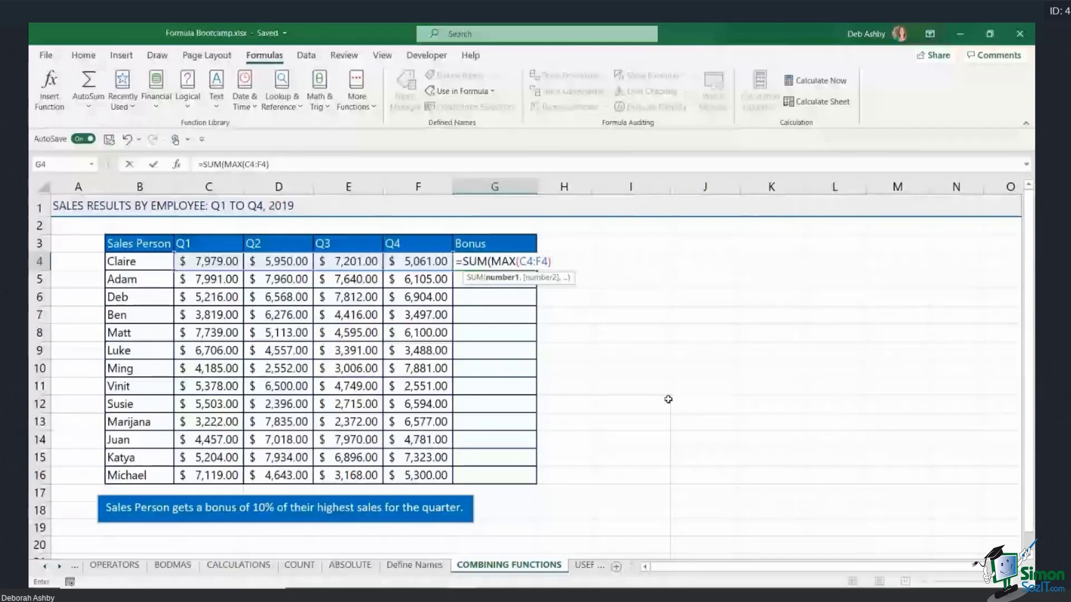
type("*")
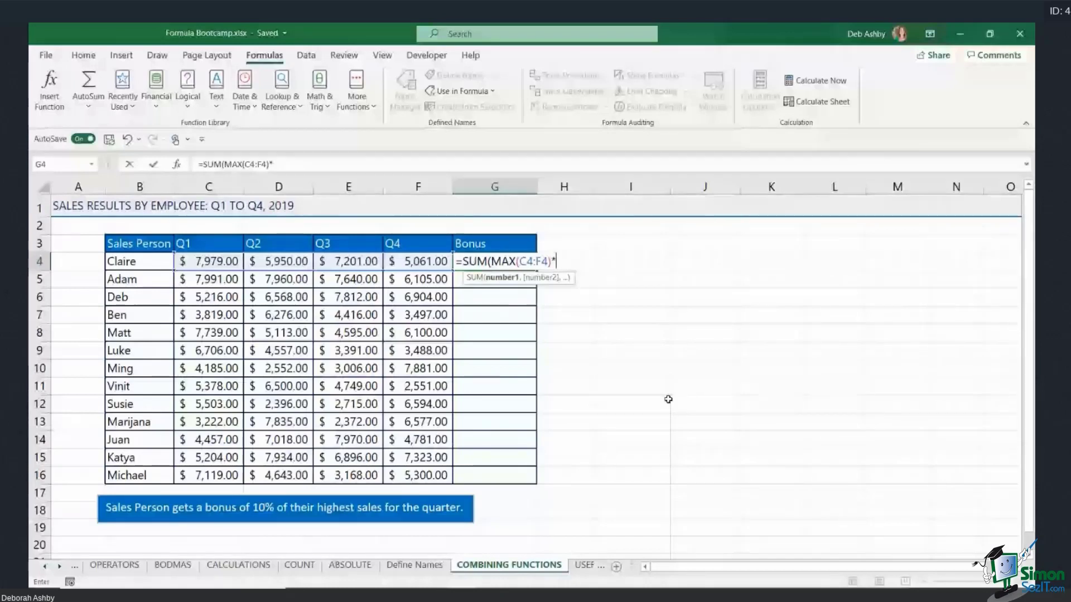
type("10%")
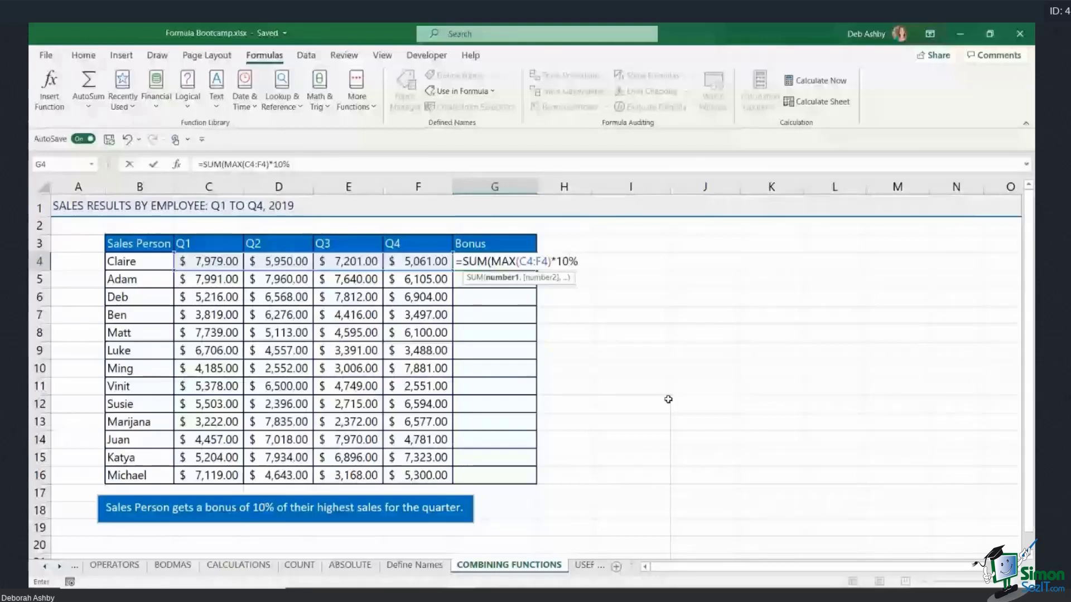
type(")")
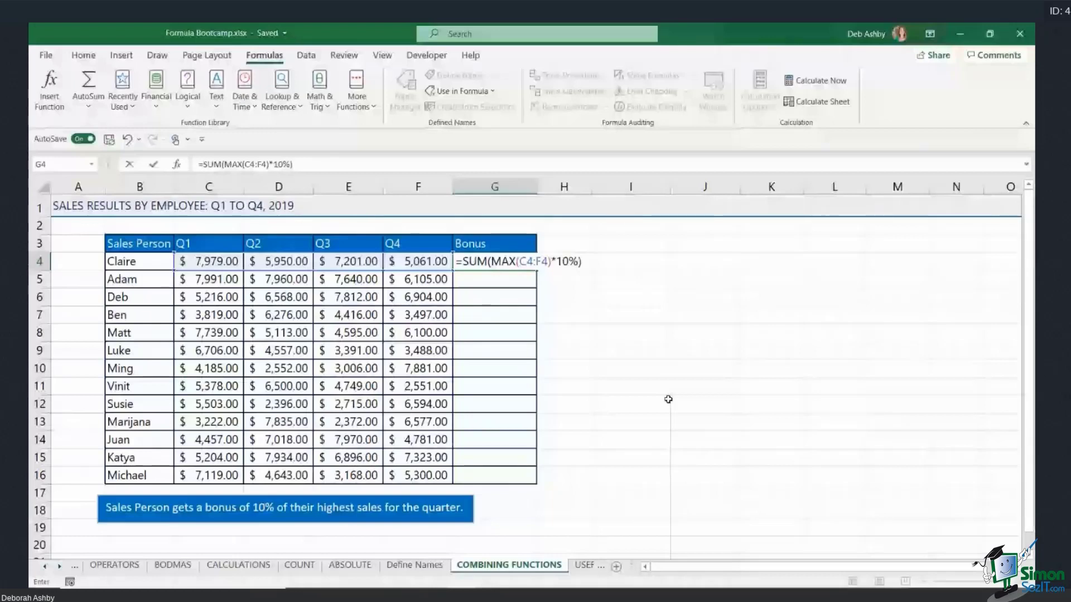
key("ctrl+Return")
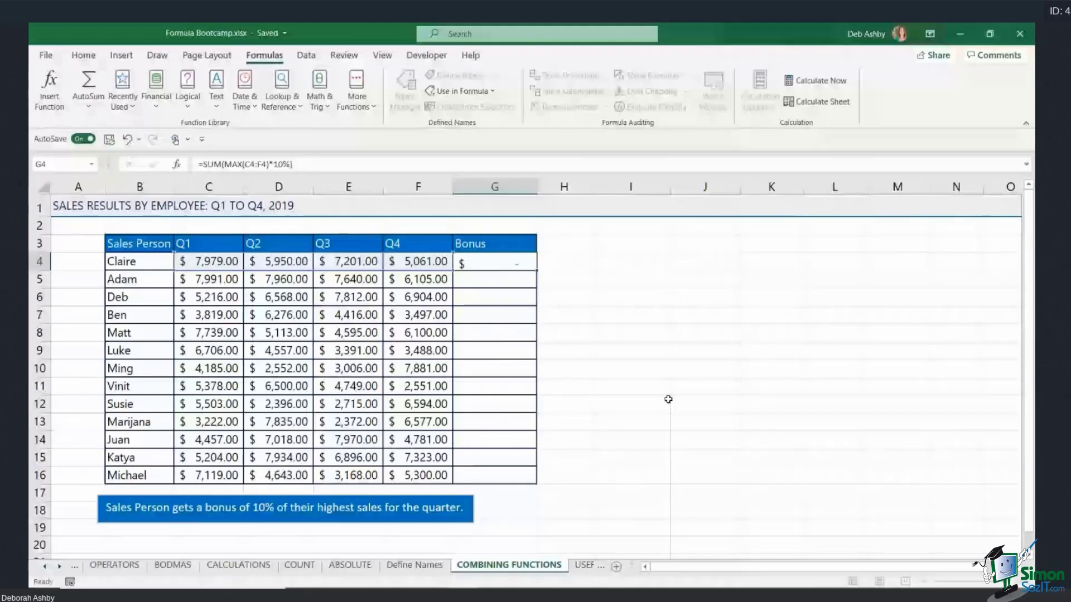
Fill the bonus formula down to G16 and trace G6's precedents, showing 781.20.
double_click(536, 269)
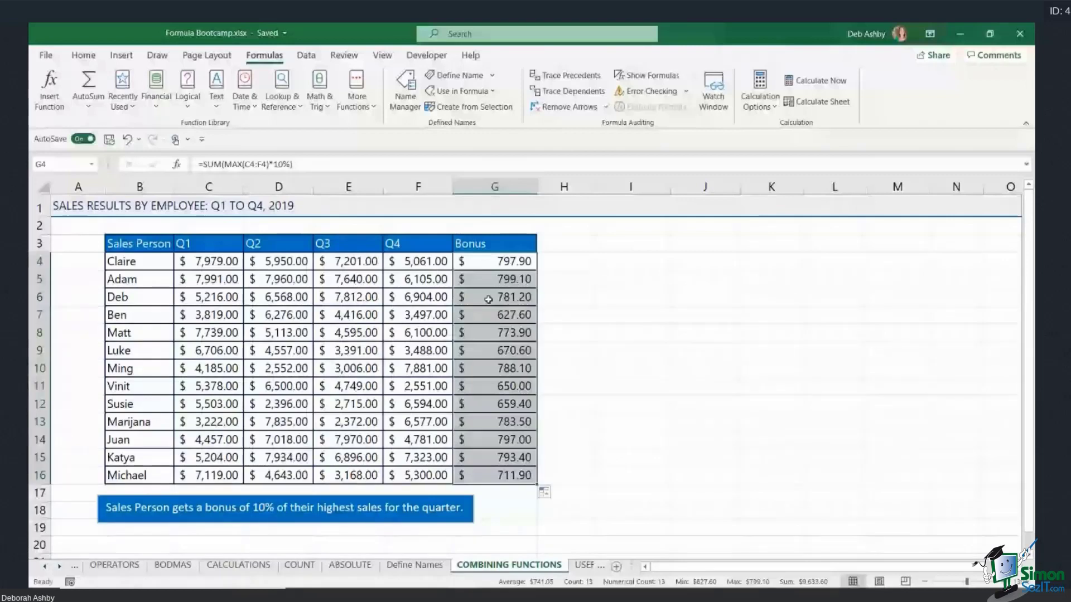
left_click(488, 300)
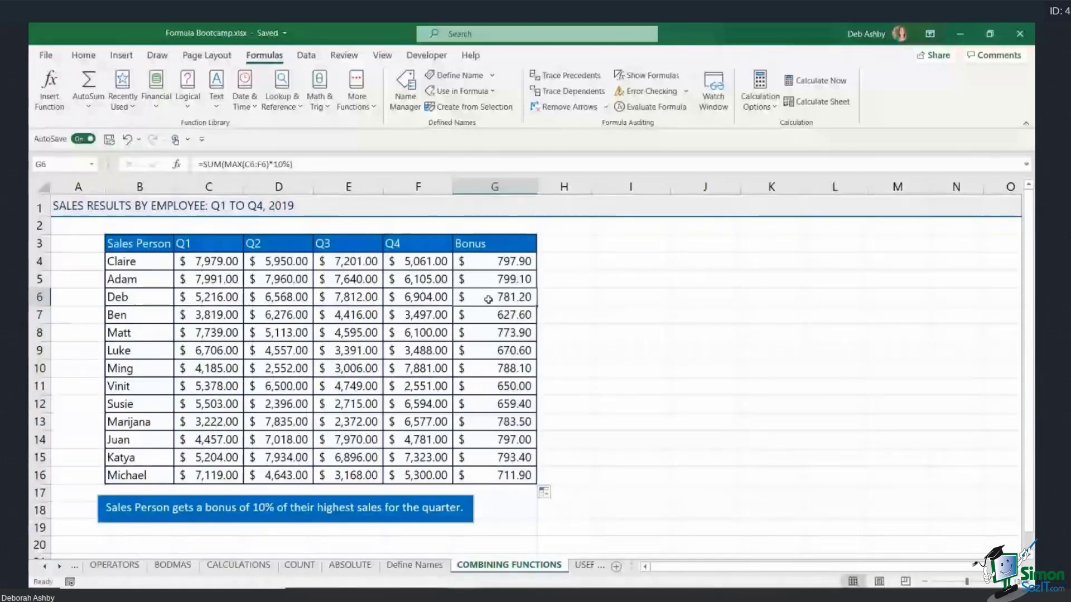
key("ctrl+bracketleft")
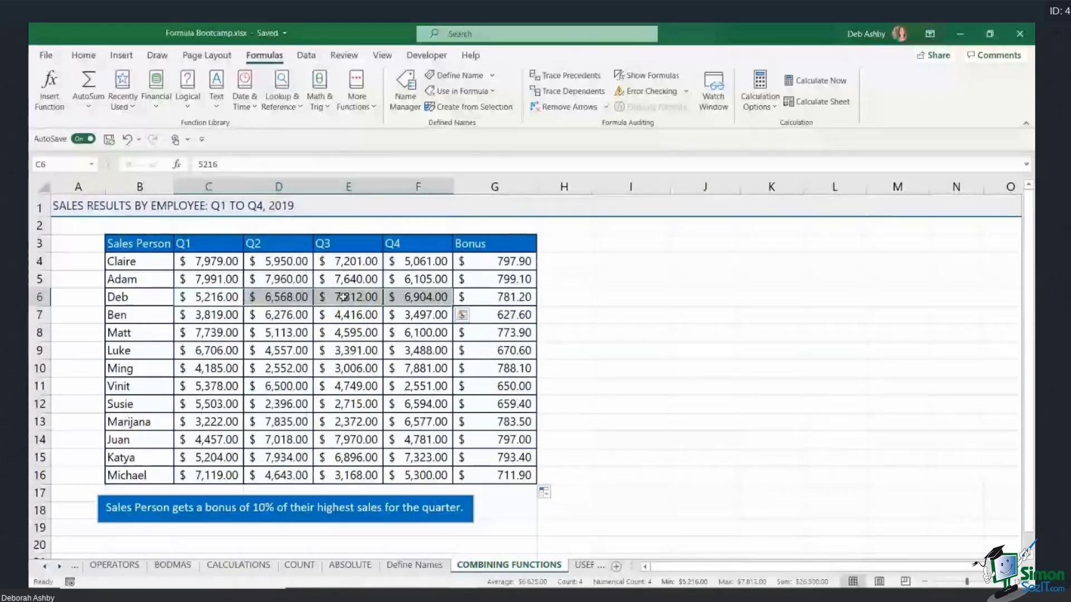
left_click(522, 299)
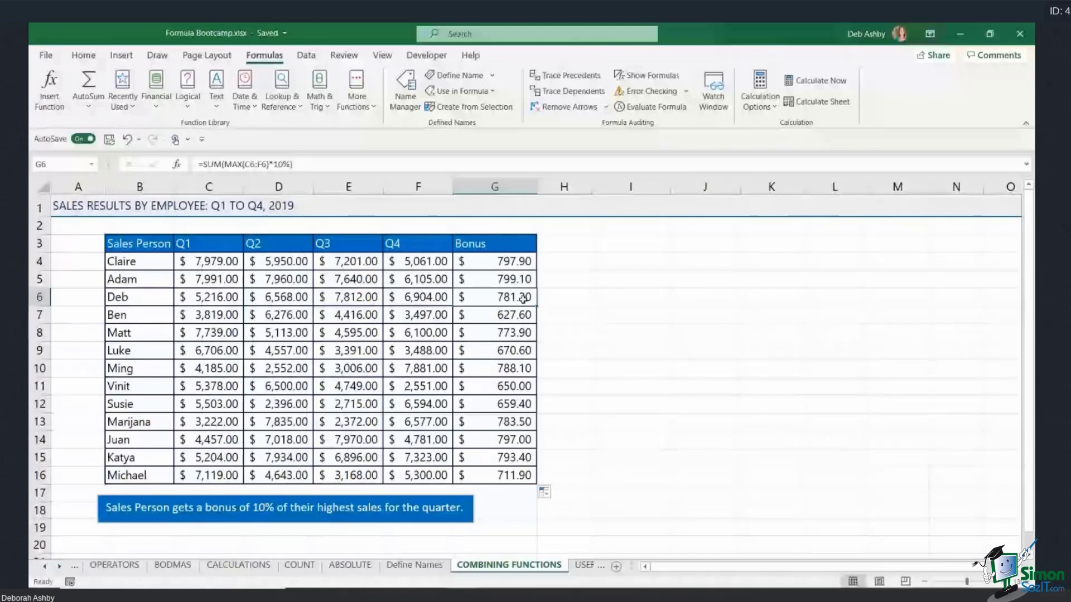